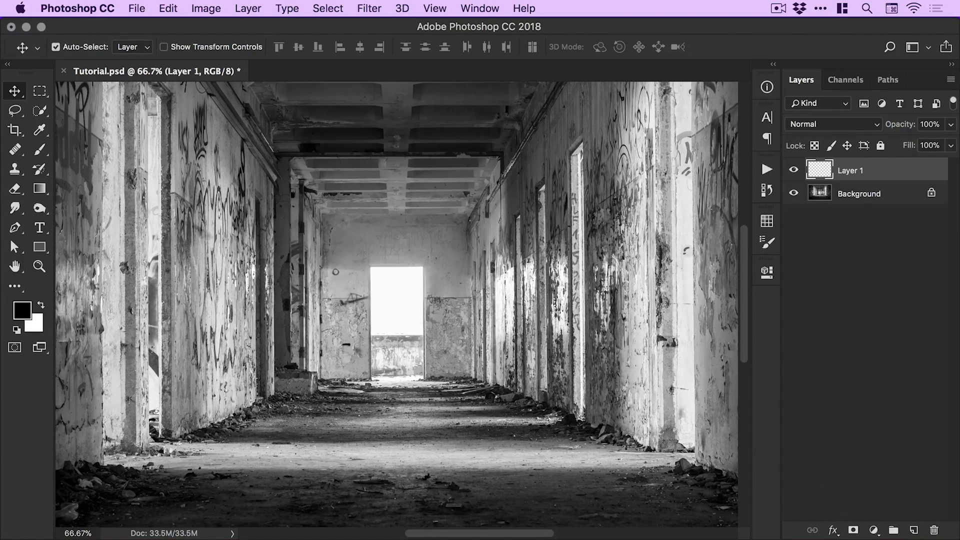
Step: Activate the Brush tool and choose the Soft Round Pressure Size preset
click(44, 151)
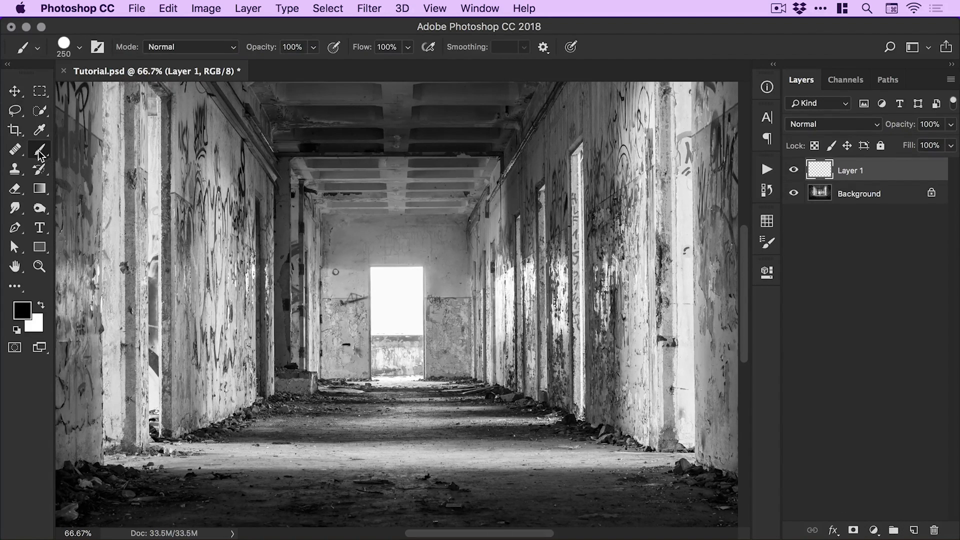
click(80, 49)
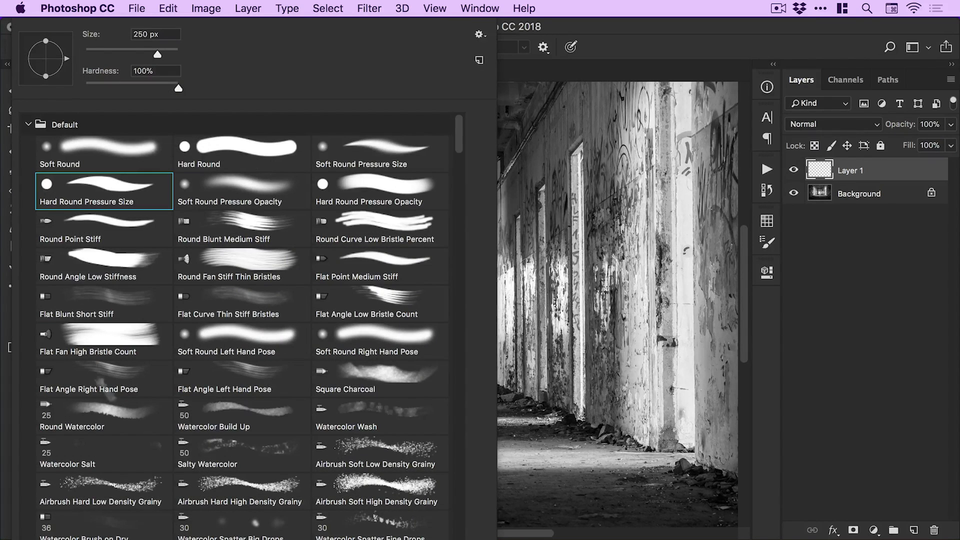
click(233, 159)
click(374, 152)
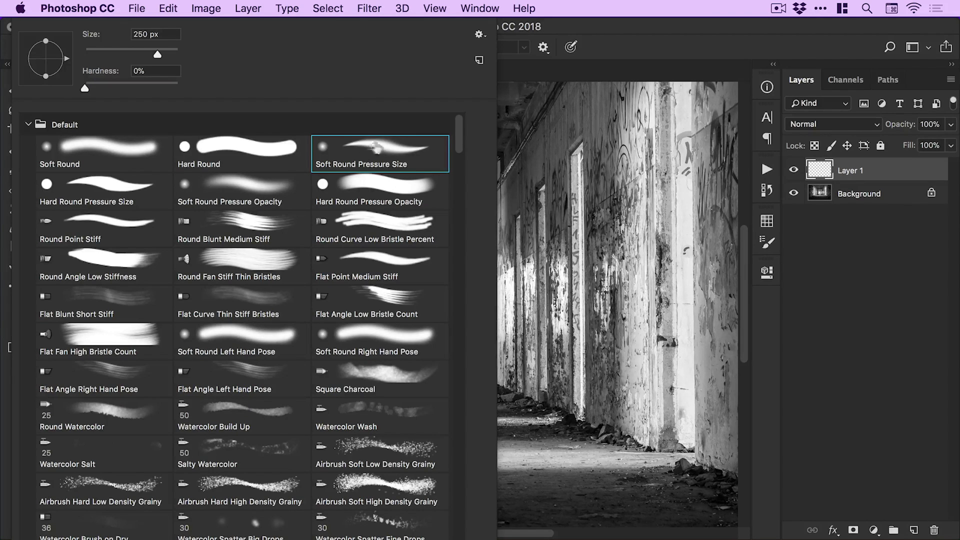
Step: Try a black stroke on the right-hand wall with the soft brush and undo it
click(600, 193)
mouse_move(595, 168)
mouse_down()
mouse_move(590, 345)
mouse_move(425, 235)
mouse_move(240, 220)
mouse_move(300, 155)
mouse_move(515, 174)
mouse_up()
key(super+z)
Step: Set the brush hardness to 49%, try a long black stroke across the corridor, inspect its edge up close and undo it
click(79, 47)
click(127, 83)
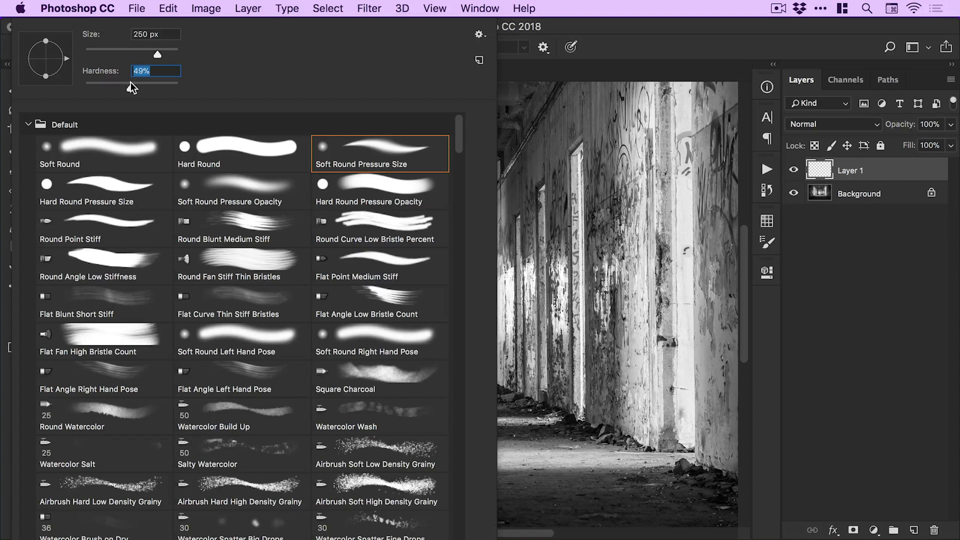
click(545, 171)
mouse_move(547, 173)
mouse_down()
mouse_move(620, 221)
mouse_move(493, 248)
mouse_move(317, 220)
mouse_move(303, 272)
mouse_up()
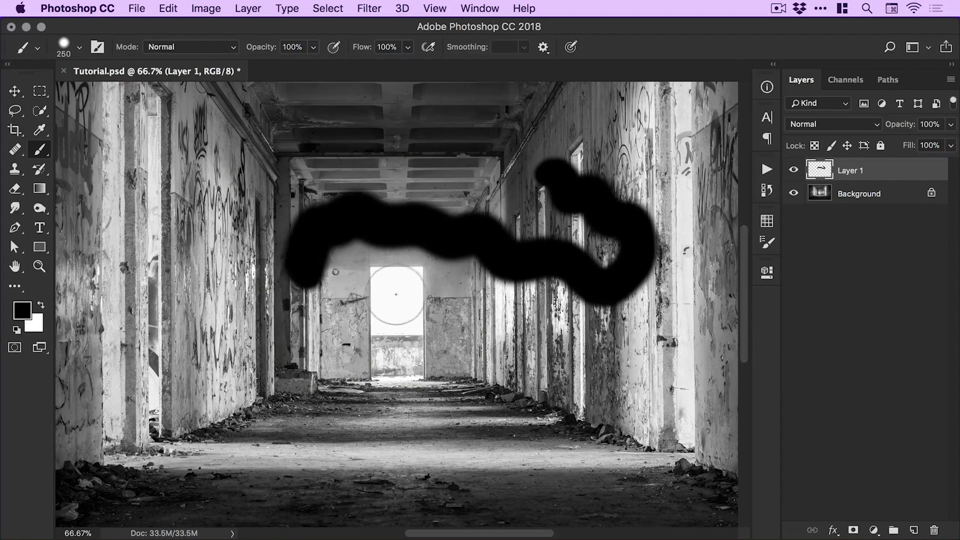
key(z)
click(402, 251)
click(407, 249)
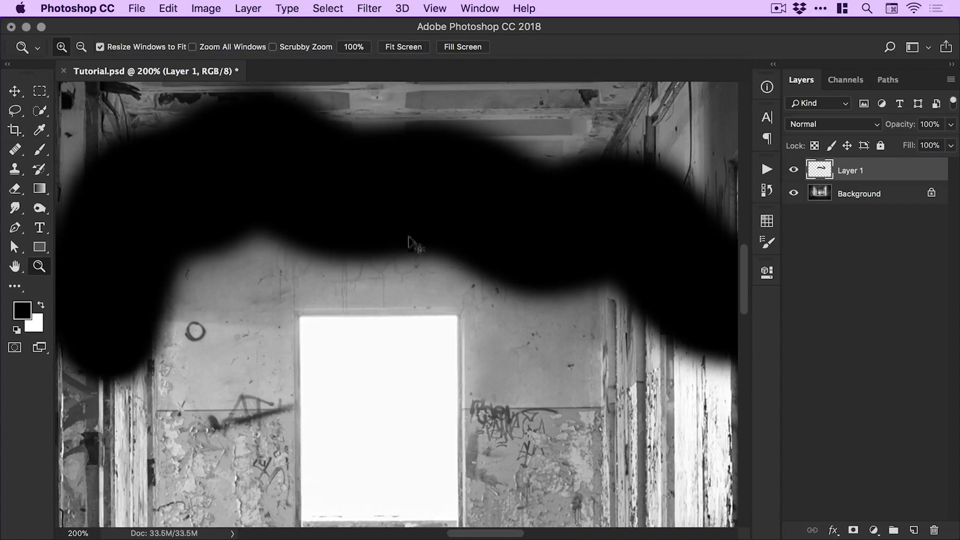
key(super+z)
Step: Set the brush hardness to 40%, try a stroke across the back wall and undo it
key(b)
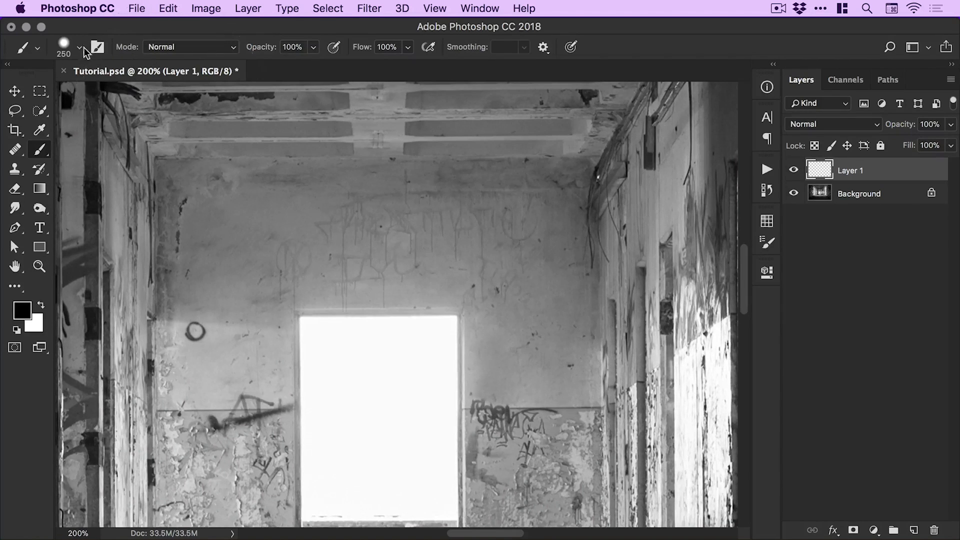
right_click(140, 86)
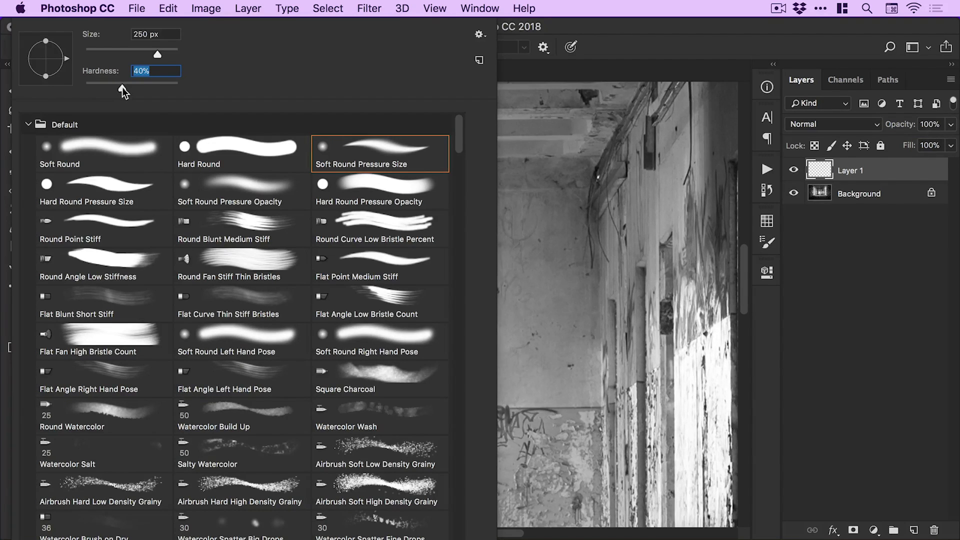
key(Return)
mouse_move(560, 200)
mouse_down()
mouse_move(495, 230)
mouse_move(335, 235)
mouse_move(475, 307)
mouse_move(403, 299)
mouse_move(578, 317)
mouse_move(306, 285)
mouse_move(255, 247)
mouse_up()
key(super+z)
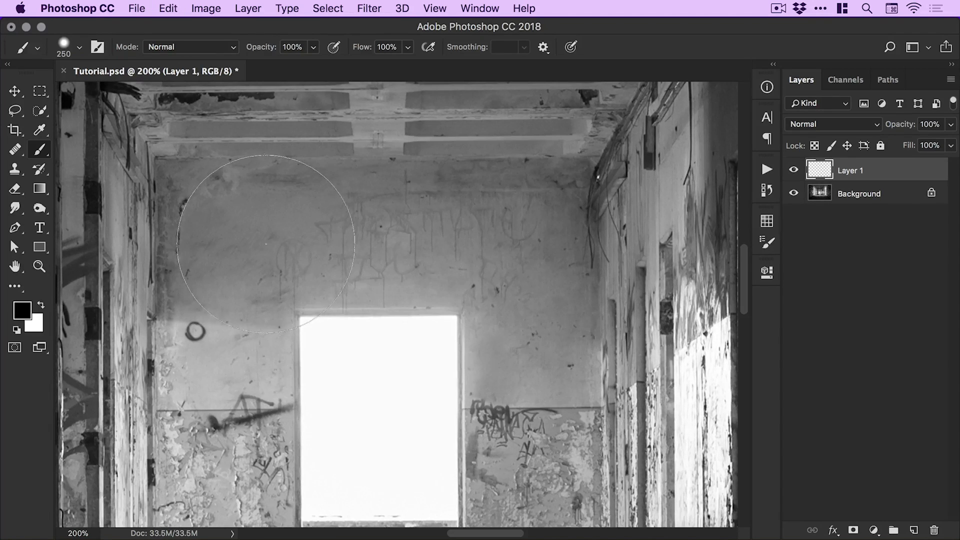
Step: Set the foreground color to white
click(22, 310)
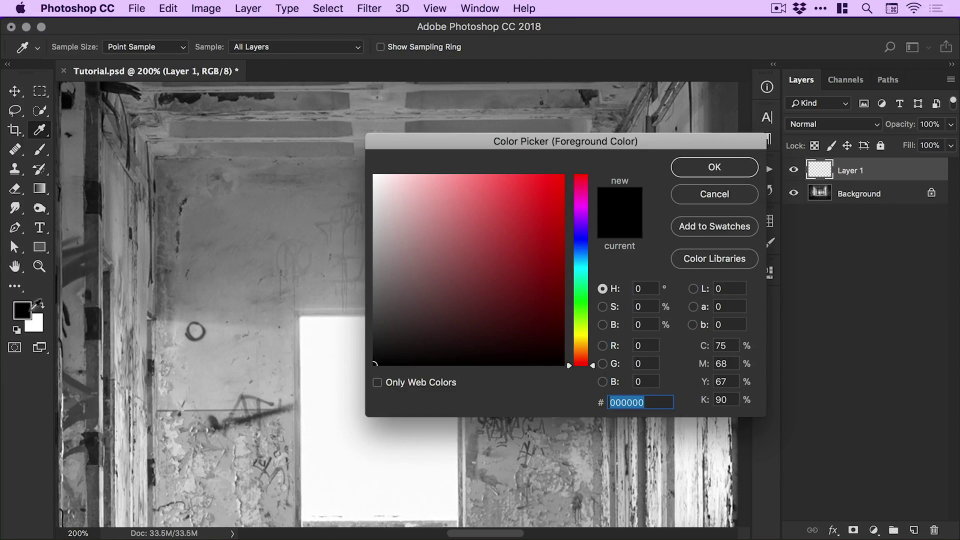
click(415, 229)
drag(416, 229, 365, 171)
click(705, 178)
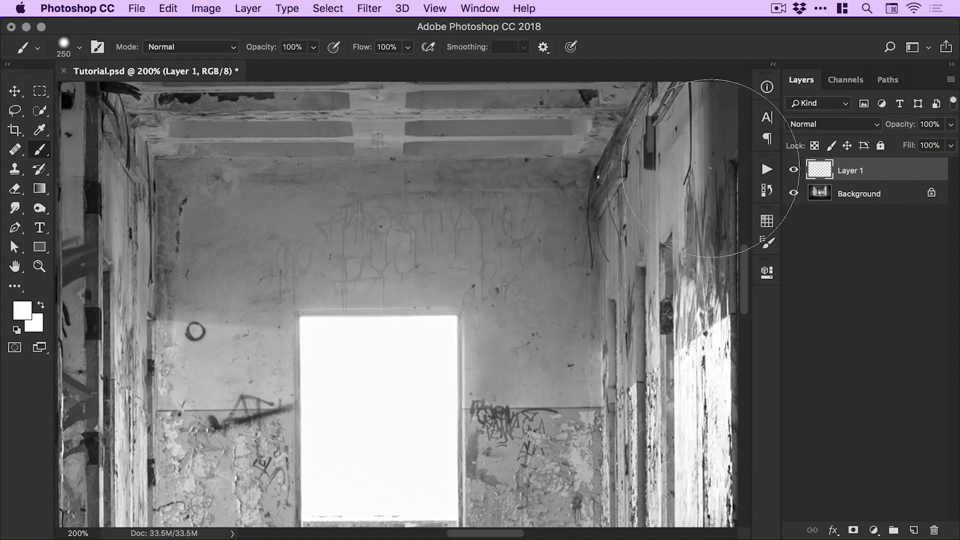
Step: Reduce the brush size to 175 px, try a wavy white stroke across the corridor and undo it
key(super+minus)
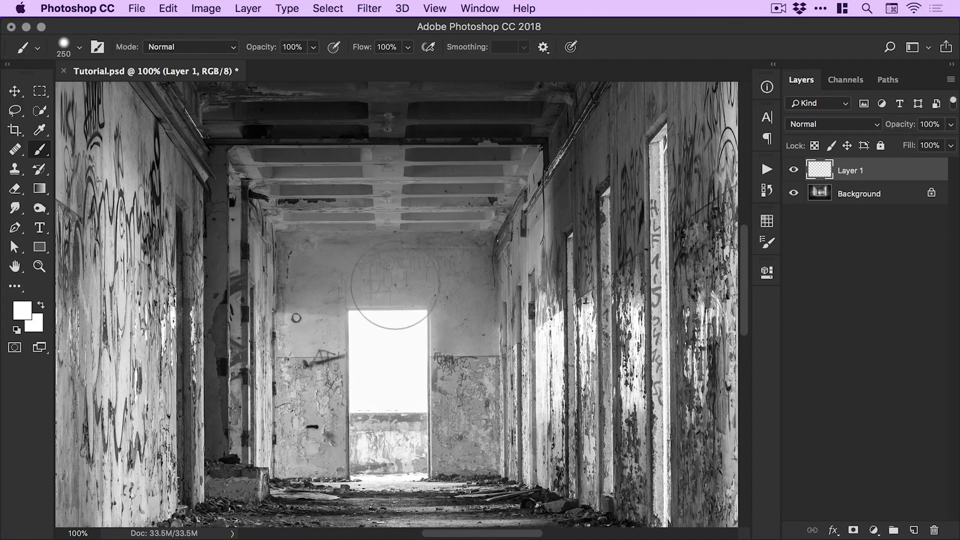
key(bracketleft)
key(bracketleft)
key(bracketleft)
key(bracketleft)
key(bracketleft)
key(bracketleft)
key(bracketright)
key(bracketright)
key(bracketright)
key(bracketright)
mouse_move(255, 283)
mouse_down()
mouse_move(411, 227)
mouse_move(512, 217)
mouse_move(603, 236)
mouse_move(659, 310)
mouse_up()
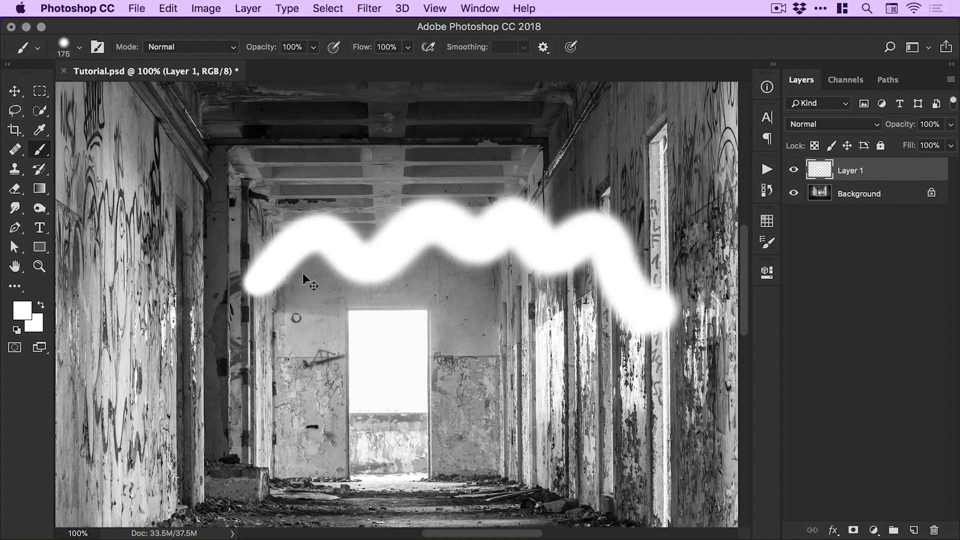
key(super+z)
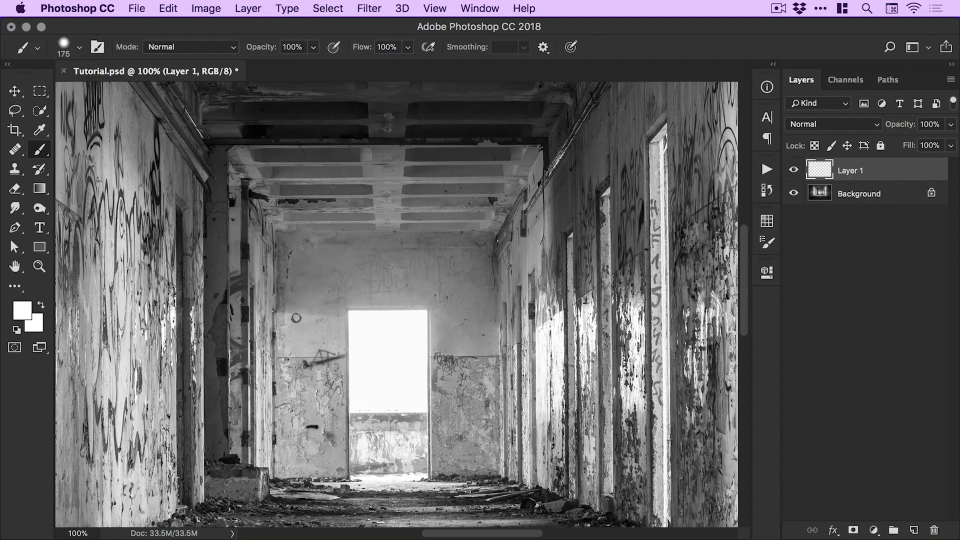
Step: In the brush's Shape Dynamics settings, set Size Jitter to 100% and Minimum Diameter to 0%
click(463, 10)
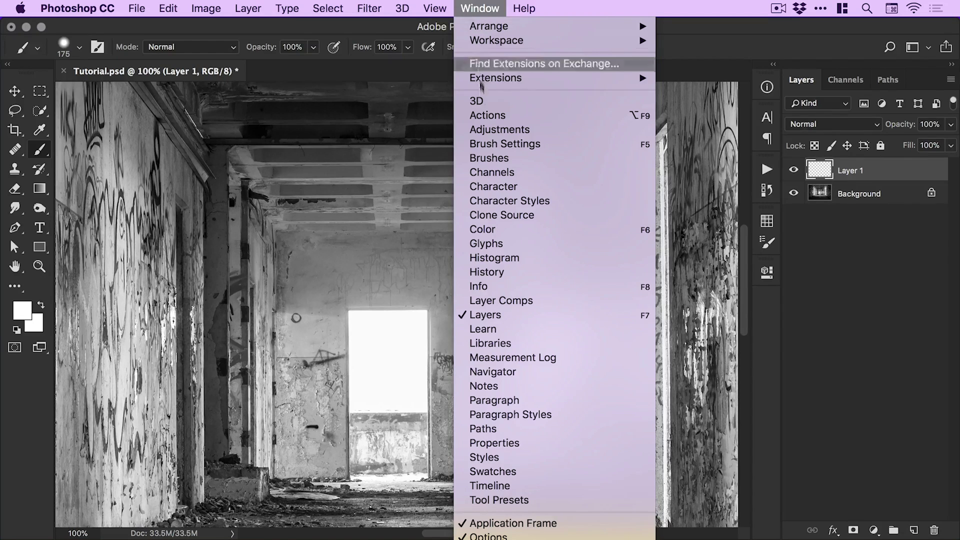
click(475, 144)
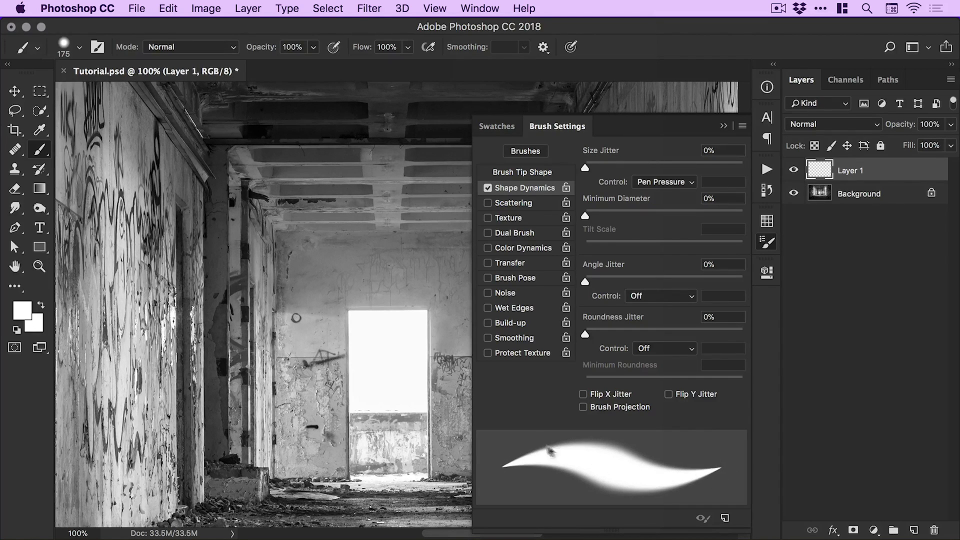
drag(604, 164, 762, 172)
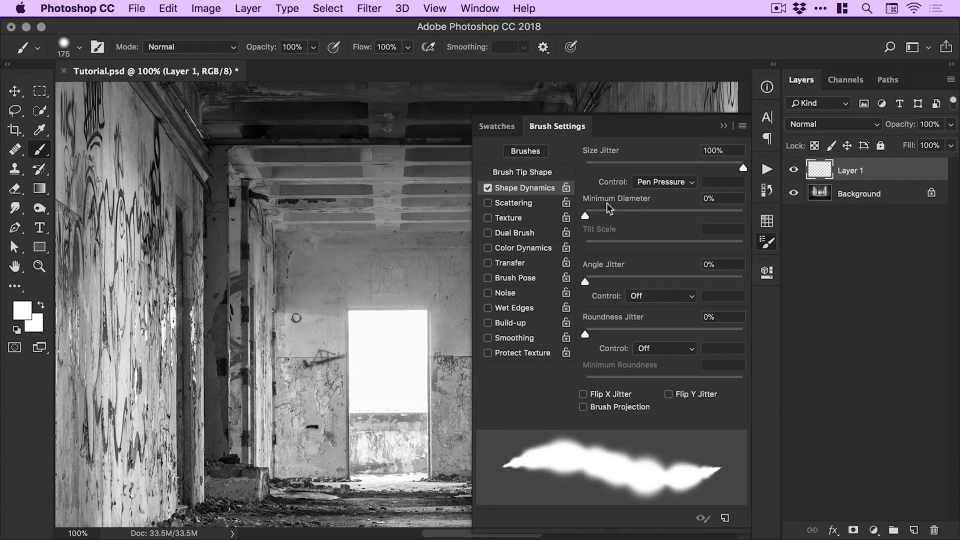
drag(600, 216, 746, 211)
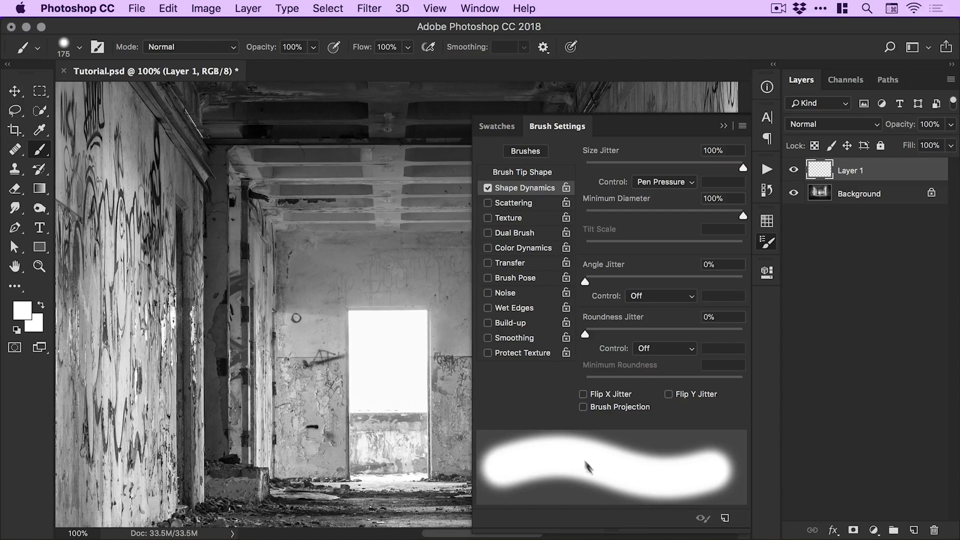
drag(743, 213, 572, 214)
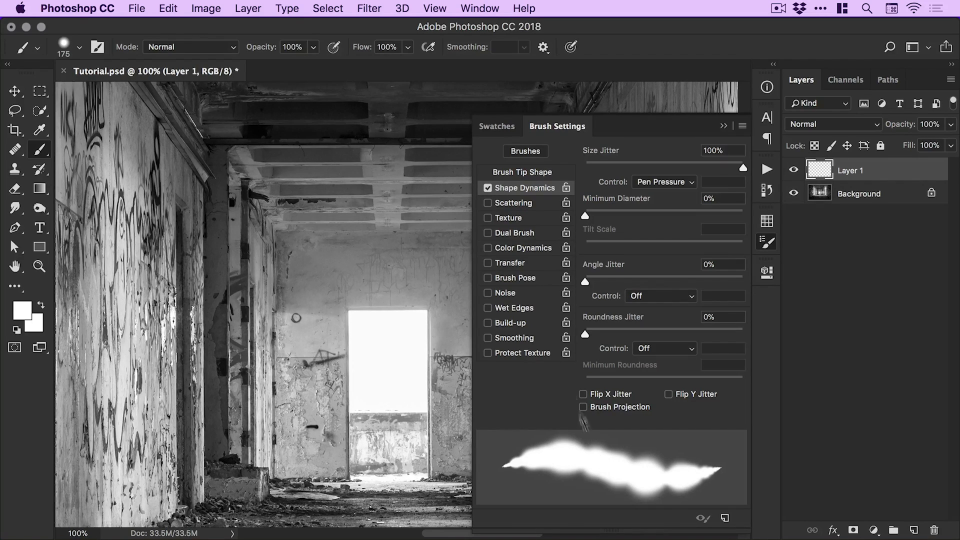
Step: Enable Transfer for the brush and set its Opacity Jitter to 50%
click(521, 265)
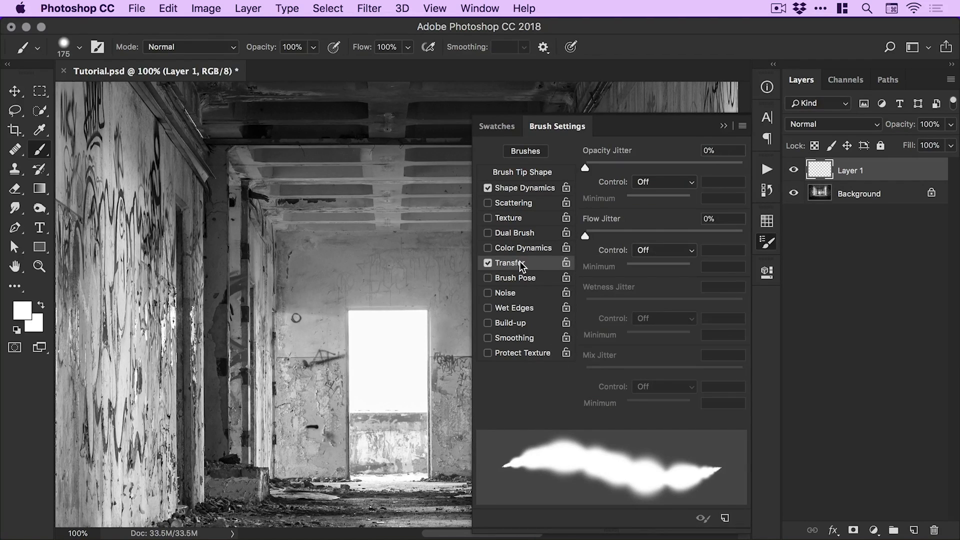
mouse_move(598, 161)
mouse_down()
mouse_move(737, 162)
mouse_move(539, 158)
mouse_up()
drag(613, 164, 664, 161)
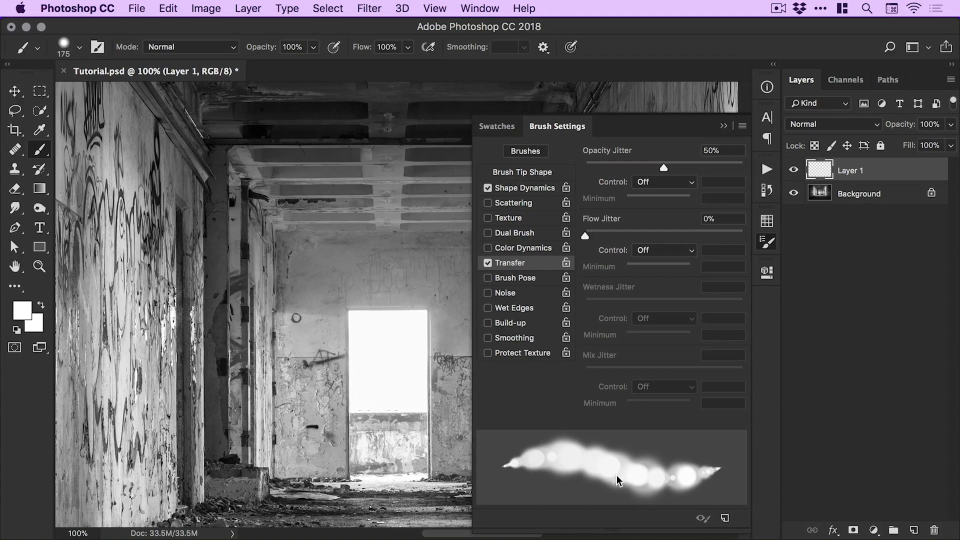
Step: Enable Scattering for the brush, set Scatter to 1000% and close the brush settings
click(520, 204)
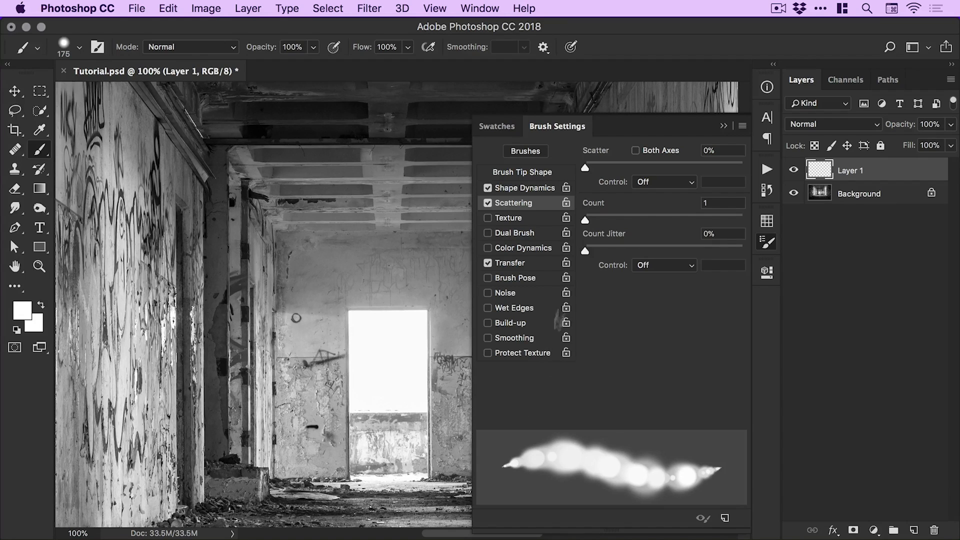
drag(602, 164, 750, 175)
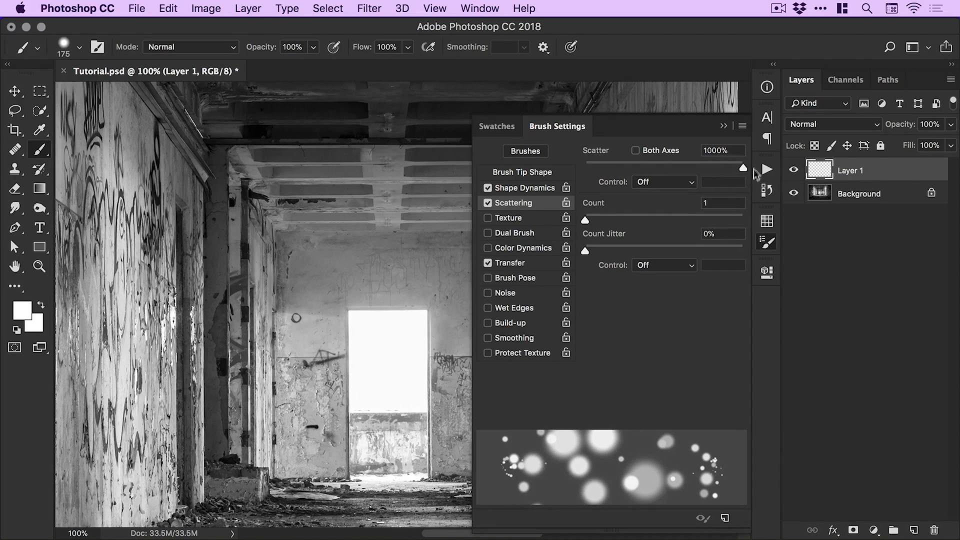
click(767, 243)
key(super+minus)
key(super+minus)
key(super+minus)
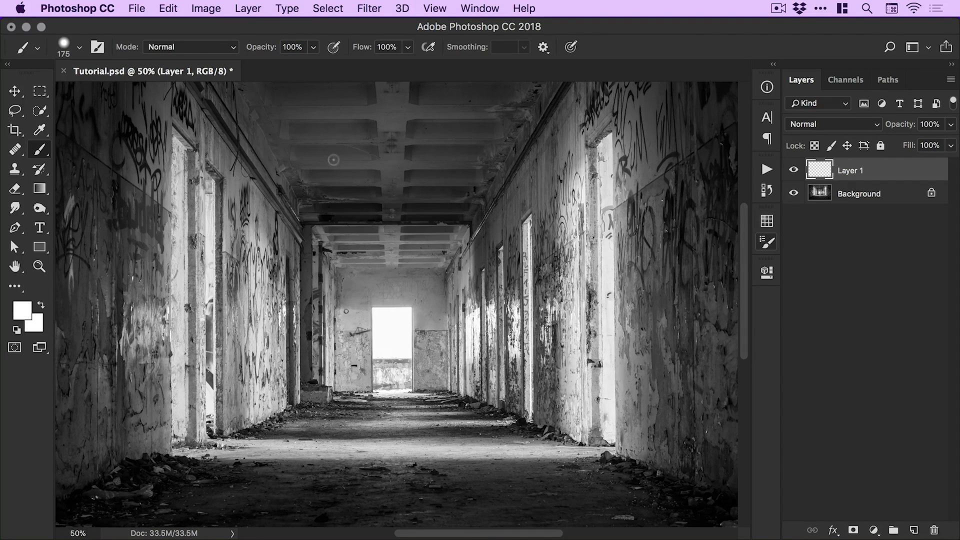
mouse_move(335, 162)
mouse_down()
mouse_move(420, 172)
mouse_move(530, 207)
mouse_move(590, 302)
mouse_move(560, 352)
mouse_move(470, 392)
mouse_move(380, 422)
mouse_move(290, 425)
mouse_up()
mouse_move(250, 280)
mouse_down()
mouse_move(210, 130)
mouse_move(355, 95)
mouse_move(550, 195)
mouse_move(645, 175)
mouse_move(450, 380)
mouse_move(210, 490)
mouse_move(100, 240)
mouse_up()
mouse_move(110, 150)
mouse_down()
mouse_move(300, 210)
mouse_move(450, 230)
mouse_move(520, 280)
mouse_up()
key(super+minus)
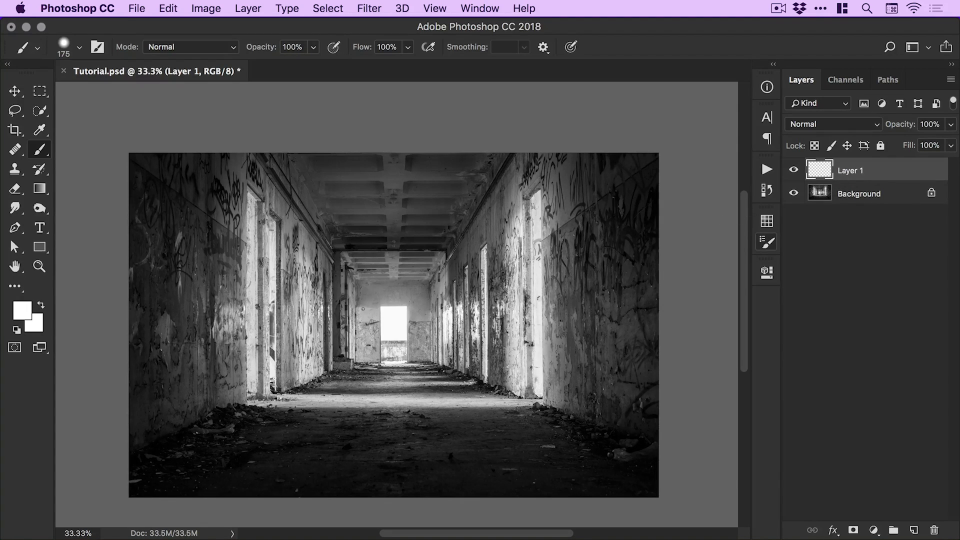
Step: Try a scattered white stroke around the bright doorway with a 200 px brush and remove it
key(z)
click(390, 336)
click(393, 339)
click(395, 343)
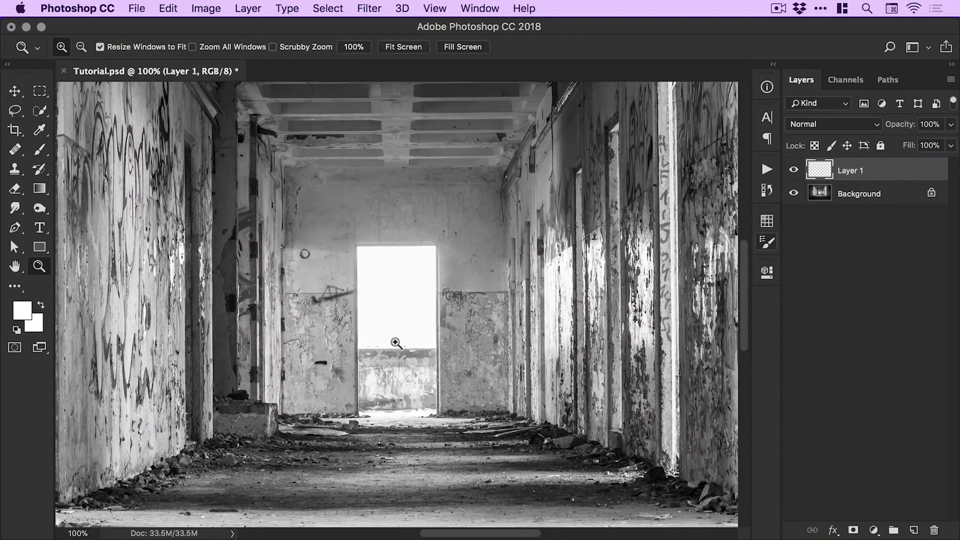
click(39, 149)
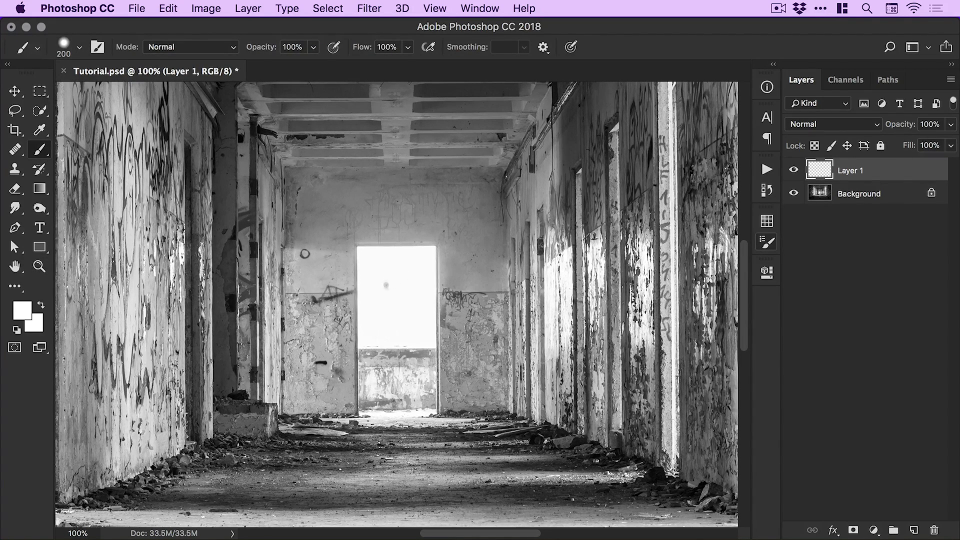
mouse_move(450, 290)
mouse_down()
mouse_move(345, 340)
mouse_move(407, 339)
mouse_move(369, 279)
mouse_move(380, 270)
mouse_up()
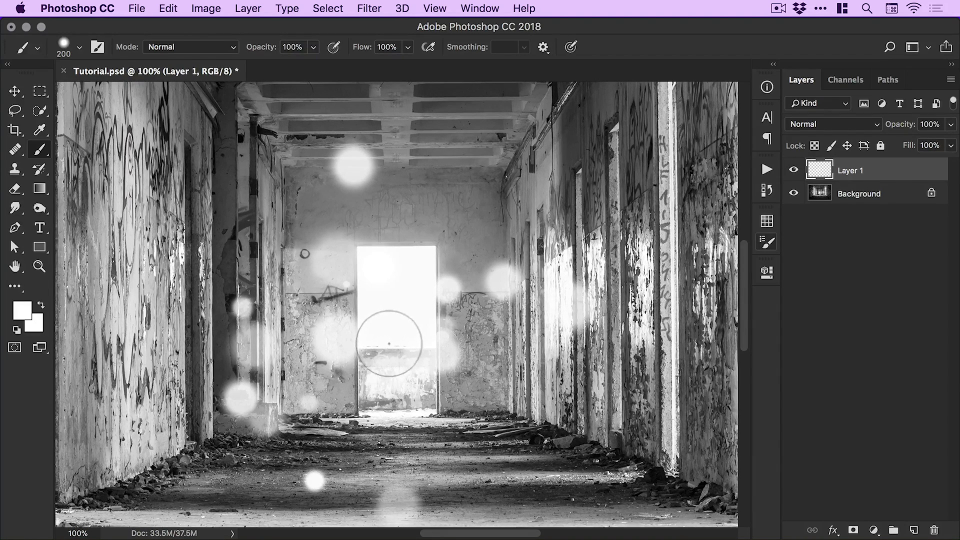
key(BackSpace)
Step: Reduce the brush size to 15 px, try a scattered stroke at the doorway and undo it
key(bracketleft)
key(bracketleft)
key(bracketleft)
key(bracketleft)
key(bracketleft)
key(bracketleft)
key(bracketleft)
key(bracketleft)
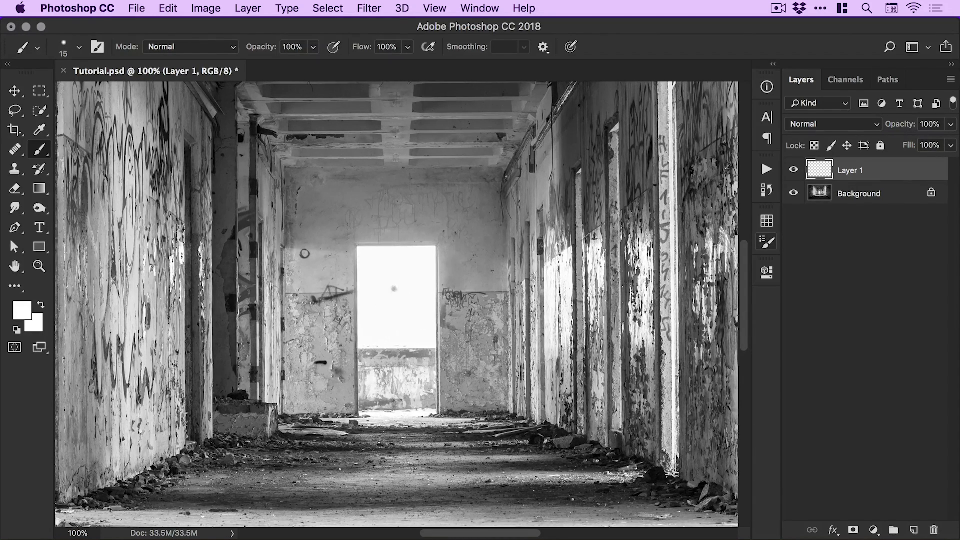
drag(395, 350, 387, 368)
key(super+z)
Step: Enlarge the brush to 60 px and paint small scattered white light dots around the doorway on Layer 1
key(bracketright)
key(bracketright)
key(bracketright)
key(bracketright)
mouse_move(365, 295)
mouse_down()
mouse_move(400, 280)
mouse_move(410, 350)
mouse_move(400, 390)
mouse_move(394, 298)
mouse_move(345, 350)
mouse_move(400, 290)
mouse_move(414, 329)
mouse_move(495, 252)
mouse_up()
drag(304, 253, 401, 350)
Step: Adjust the brush size with the size slider in the brush options and undo the last test stroke
key(super+minus)
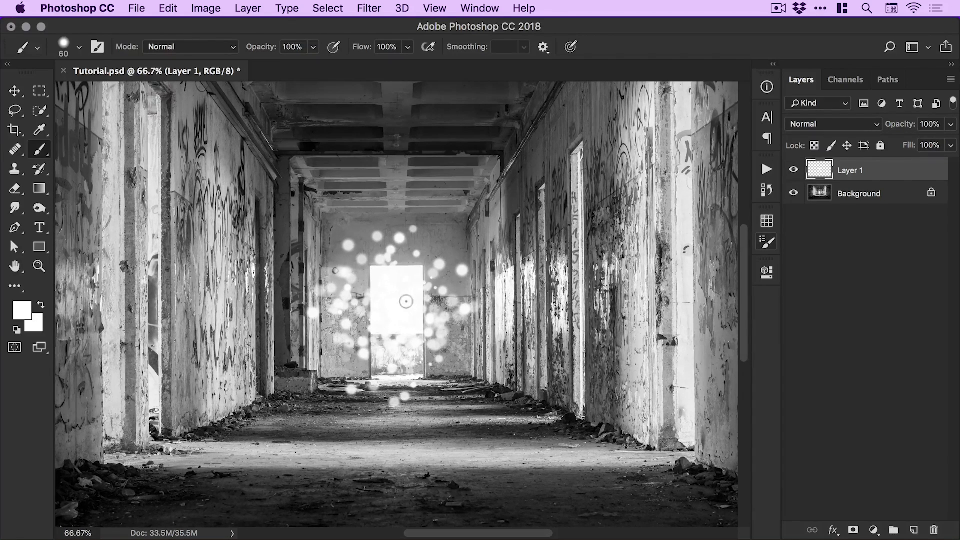
key(super+minus)
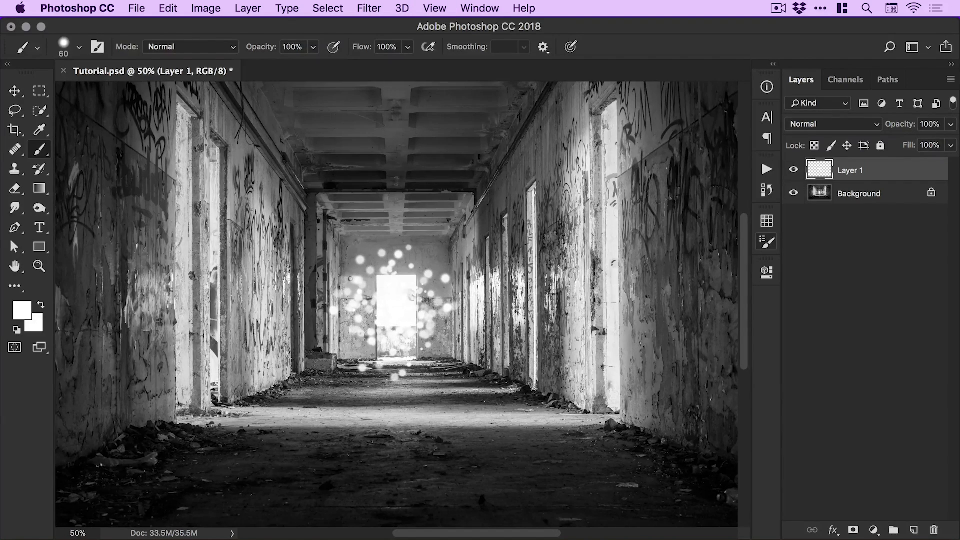
drag(405, 319, 412, 332)
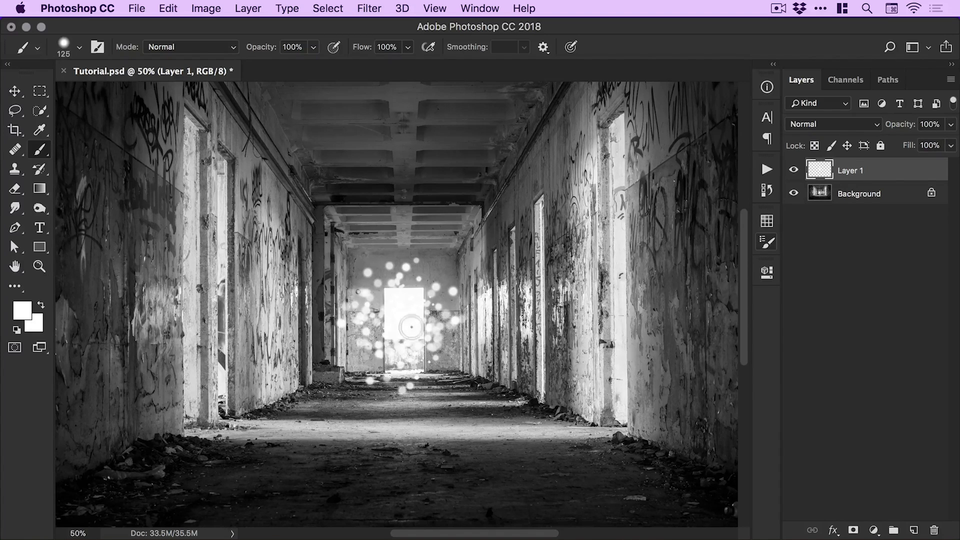
click(79, 47)
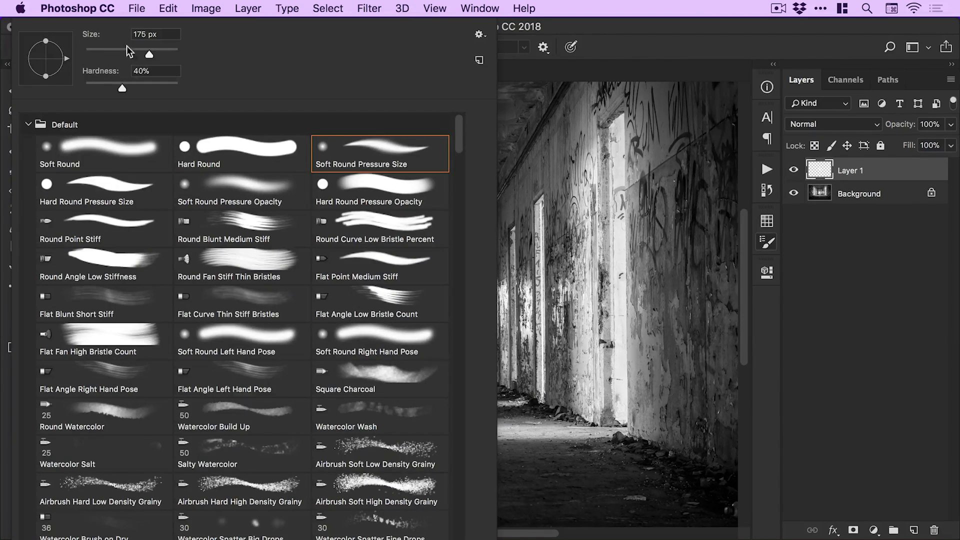
drag(148, 50, 151, 50)
click(547, 181)
key(super+z)
Step: Enlarge the brush to 500 px, try very large scattered light dots over the corridor and undo them
key(bracketright)
key(bracketright)
key(bracketright)
key(bracketright)
key(bracketright)
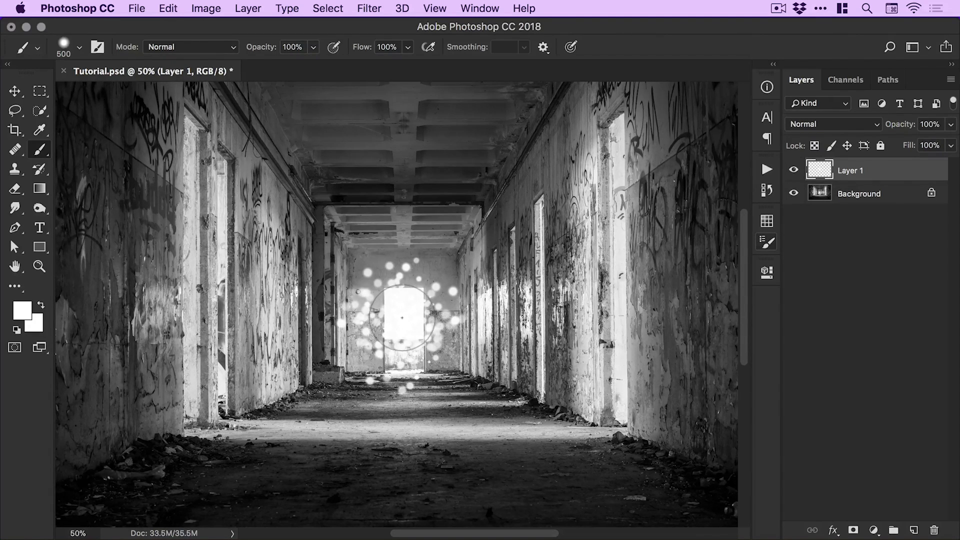
click(170, 8)
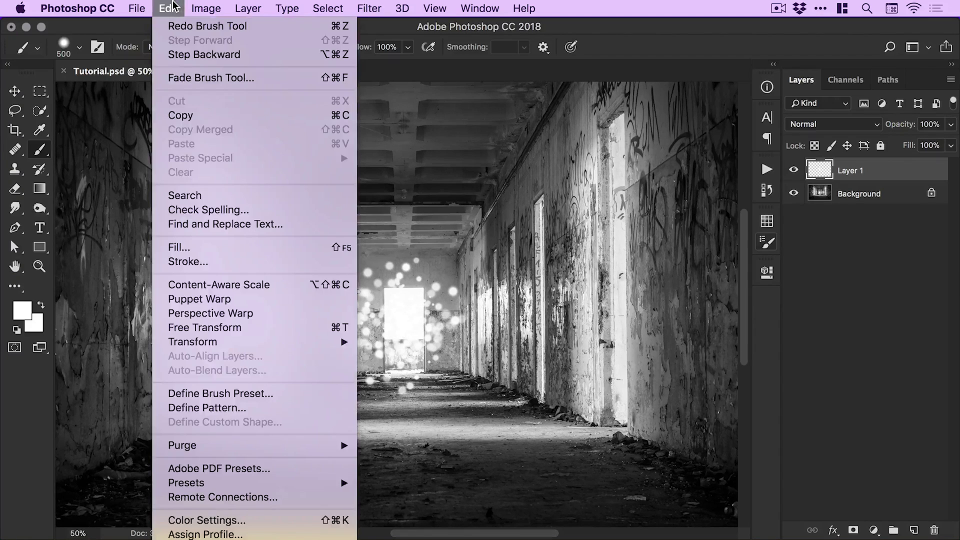
click(175, 55)
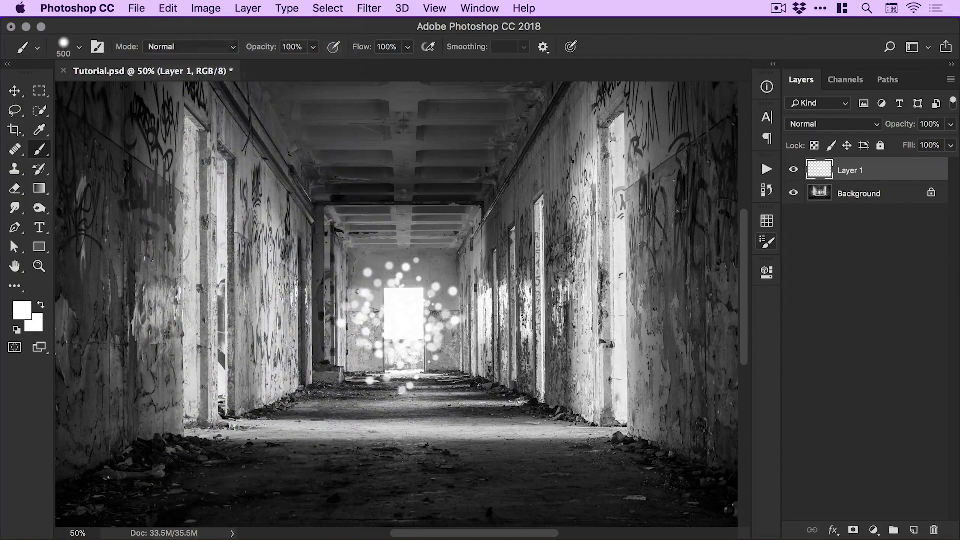
key(super+shift+z)
key(super+shift+z)
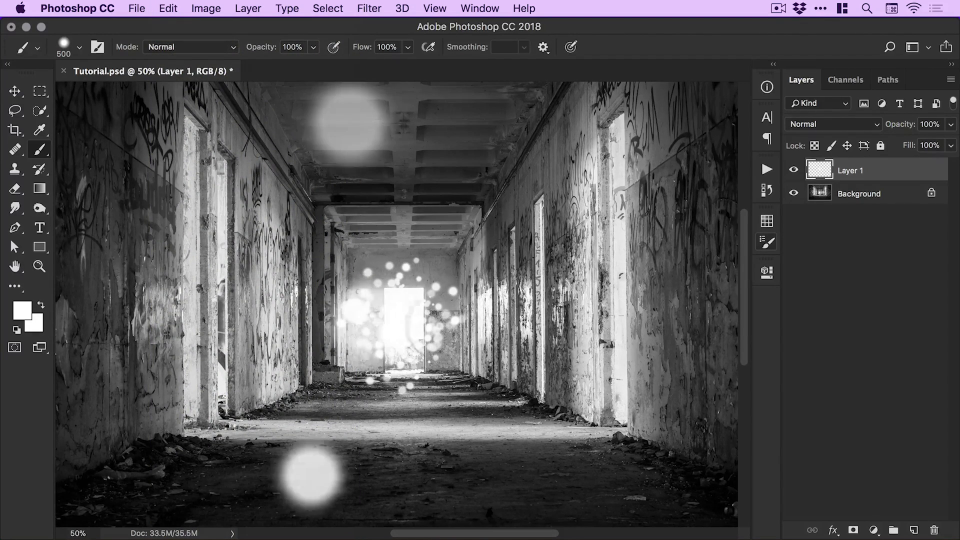
key(super+alt+z)
Step: Reduce the brush size to 150 px, try a scattered stroke above the doorway and undo it
key(bracketleft)
key(bracketleft)
key(bracketleft)
key(bracketleft)
key(bracketleft)
key(bracketleft)
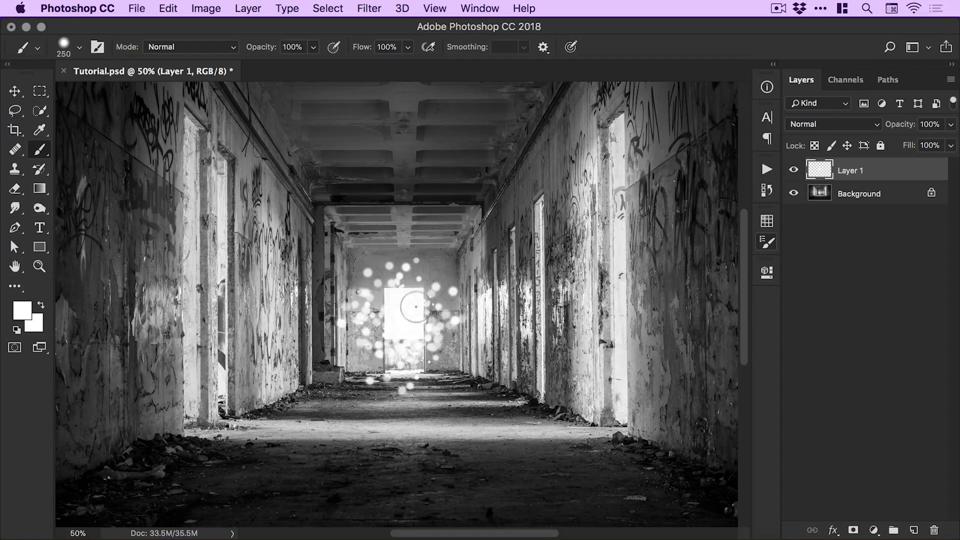
key(super+shift+z)
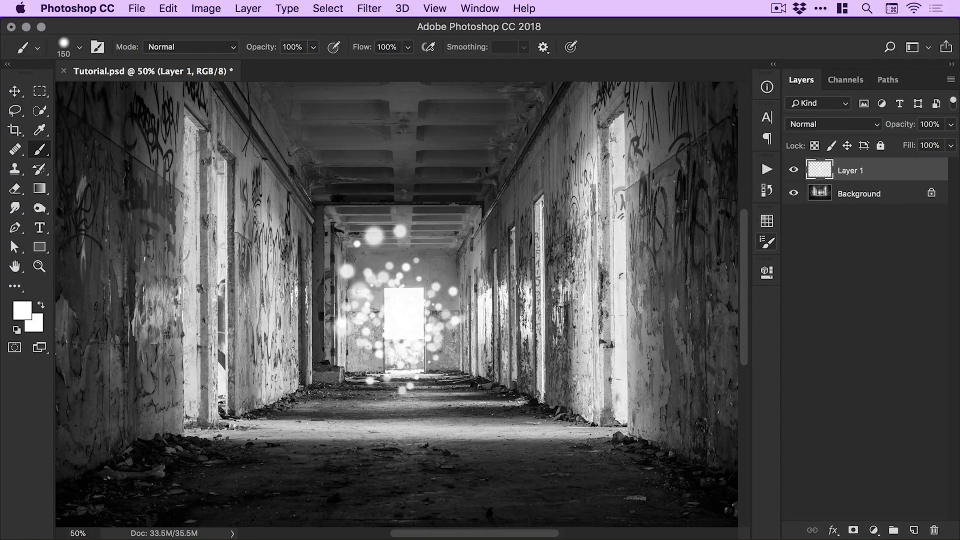
key(super+alt+z)
Step: Paint scattered 150 px white light dots outward from the doorway over the corridor's walls, ceiling and floor
key(super+shift+z)
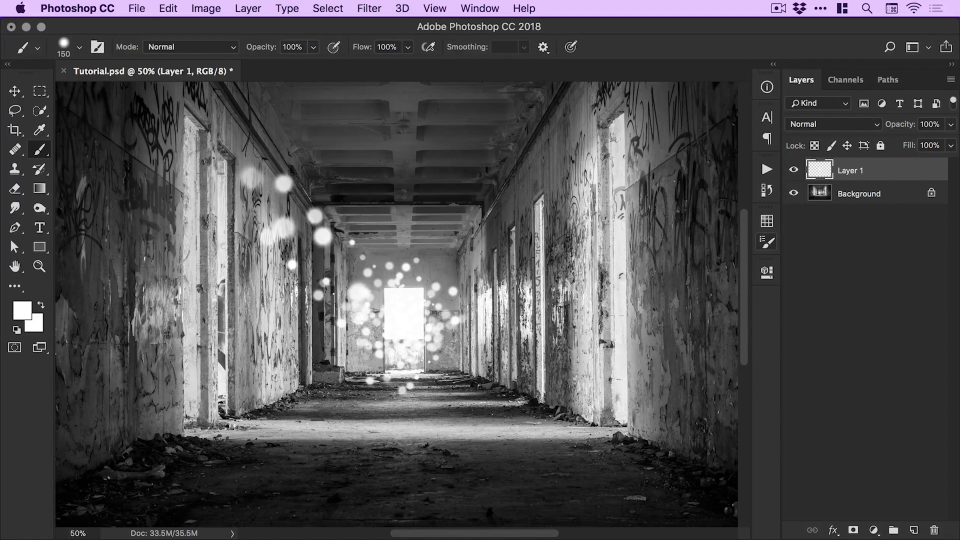
key(super+shift+z)
key(super+shift+z)
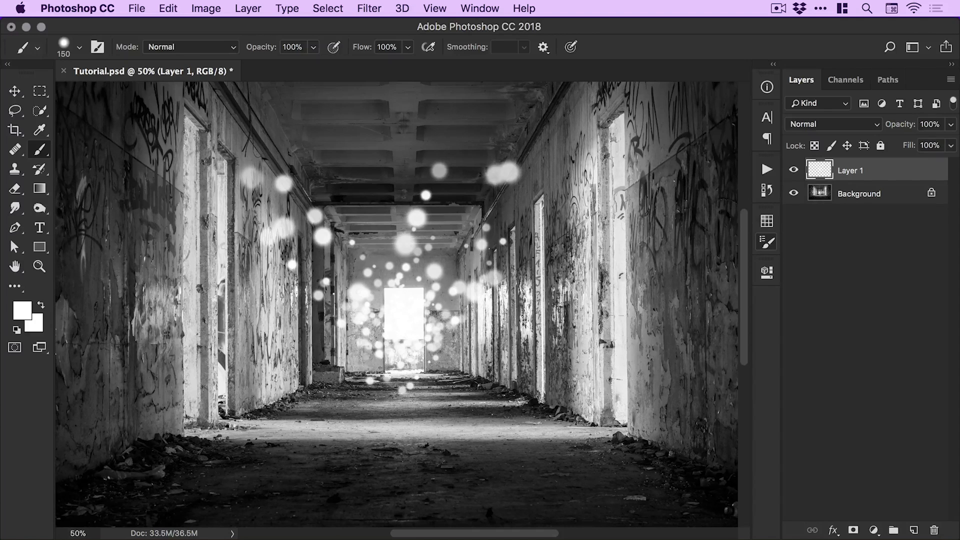
key(super+shift+z)
key(super+shift+z)
key(super+shift+z)
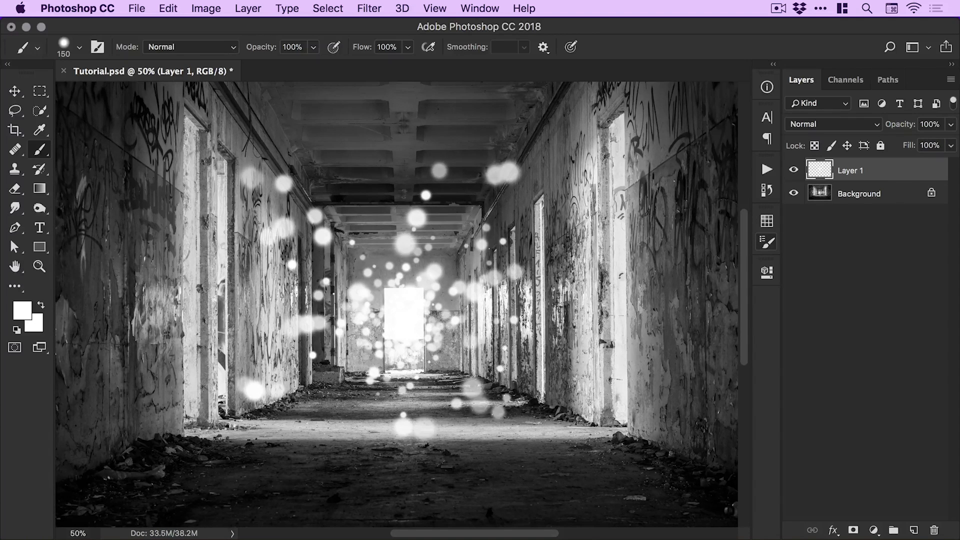
key(super+shift+z)
key(super+shift+z)
key(super+shift+z)
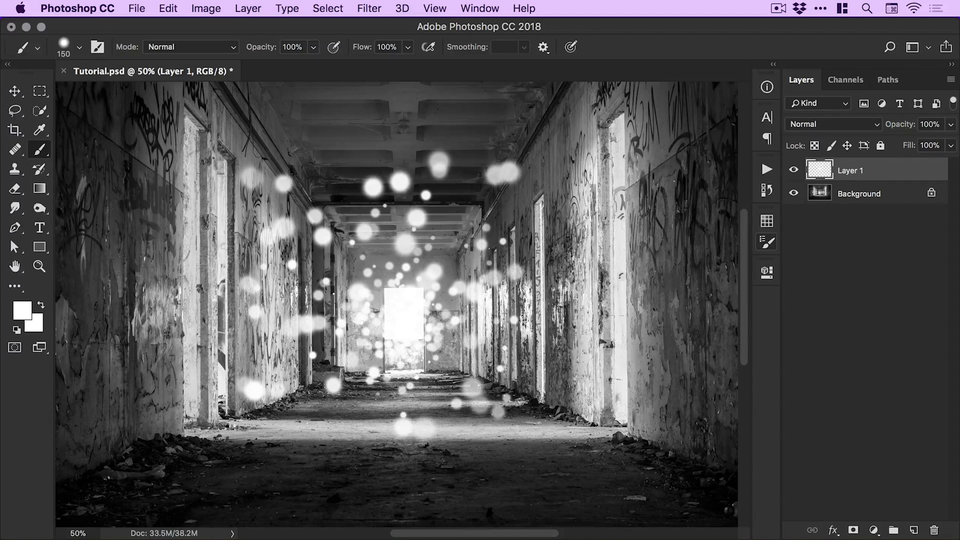
key(super+shift+z)
key(super+shift+z)
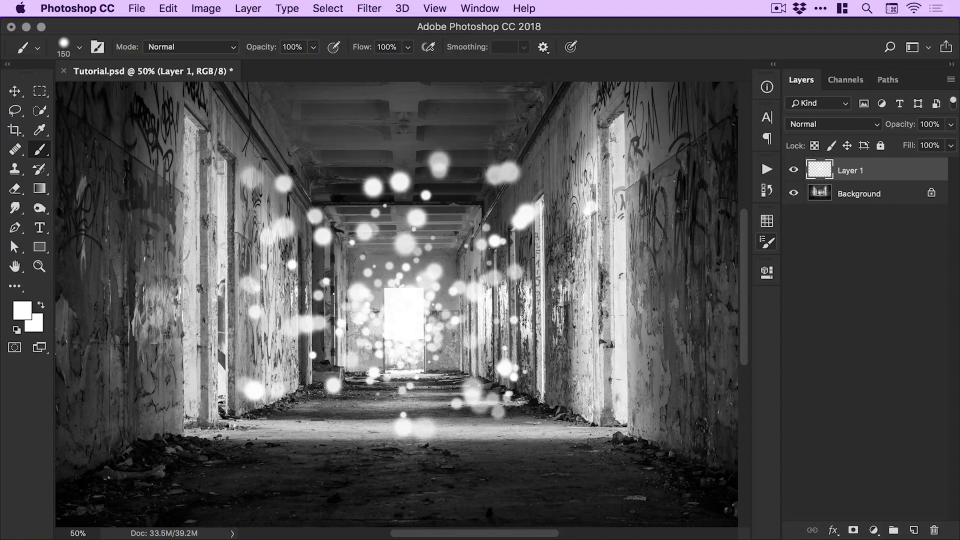
Step: Enlarge the brush to 500 px, try a single large dot on the left wall and undo it
key(bracketright)
key(bracketright)
key(bracketright)
key(bracketright)
key(bracketright)
key(bracketright)
click(169, 365)
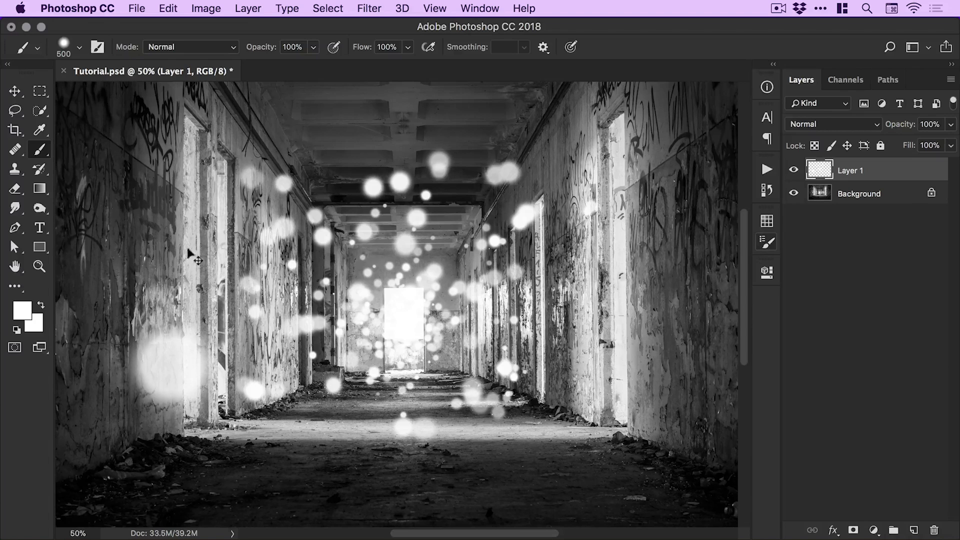
key(super+z)
Step: Reduce the brush to 250 px and add individual light dots along the left wall and above its doorway
key(bracketleft)
key(bracketleft)
key(bracketleft)
click(195, 265)
click(165, 274)
click(114, 243)
click(85, 235)
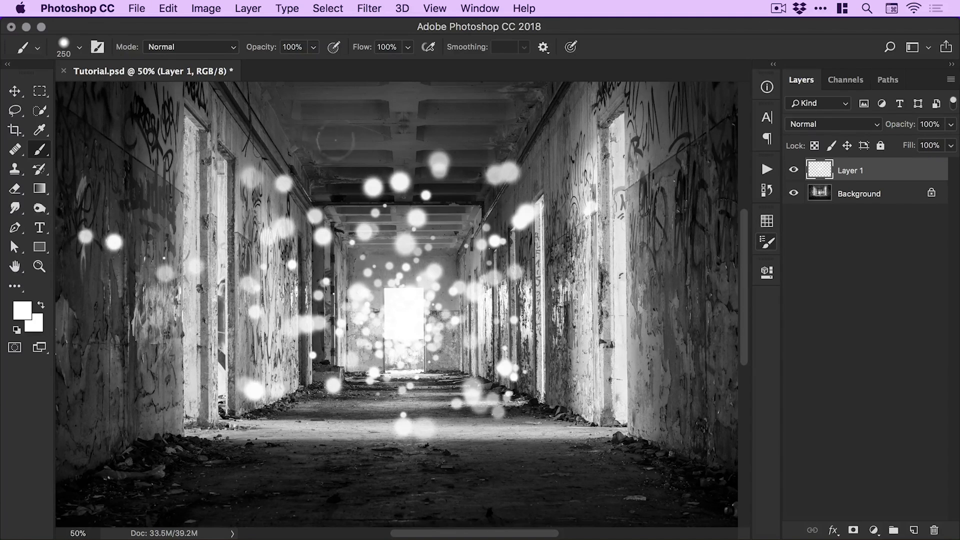
click(183, 100)
Step: Try a 500 px light dot on the ceiling and undo it
key(bracketright)
key(bracketright)
key(bracketright)
click(344, 111)
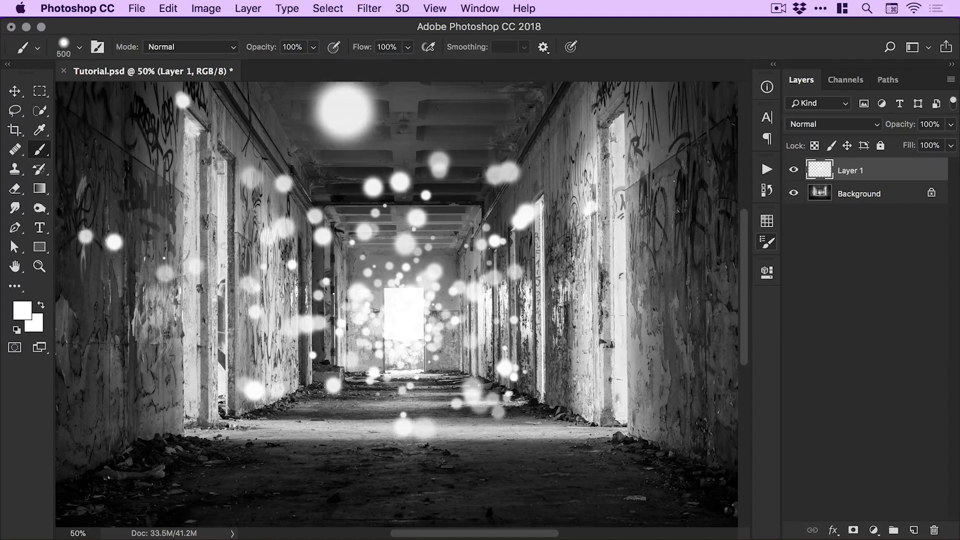
key(super+z)
Step: Reduce the brush to 300 px and add larger light dots on the ceiling, beside the bright doorway and along the right wall
key(bracketleft)
key(bracketleft)
click(352, 107)
click(437, 315)
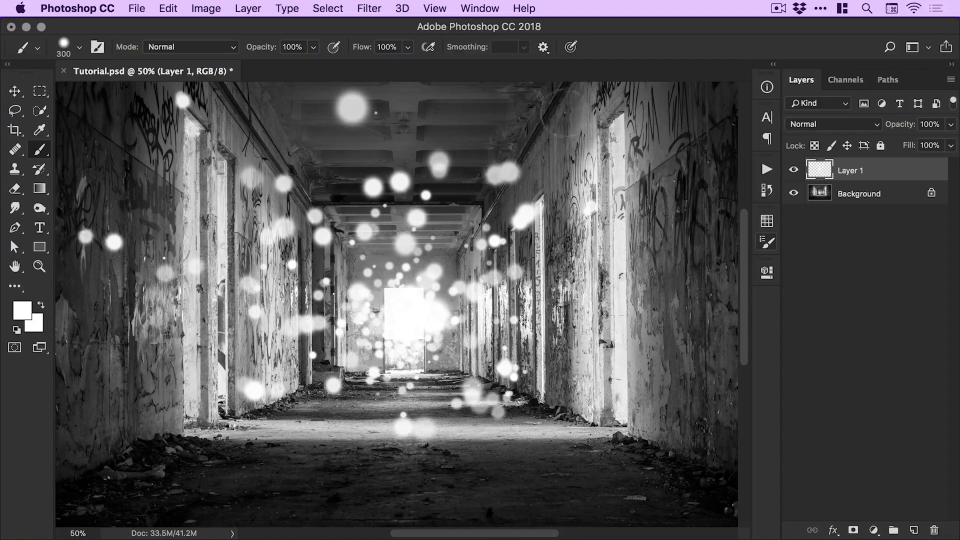
click(567, 107)
click(558, 197)
click(588, 282)
click(692, 237)
Step: Paint 300 px light dots on the left wall and across the dark foreground floor, undoing an unwanted stroke along the way
key(super+minus)
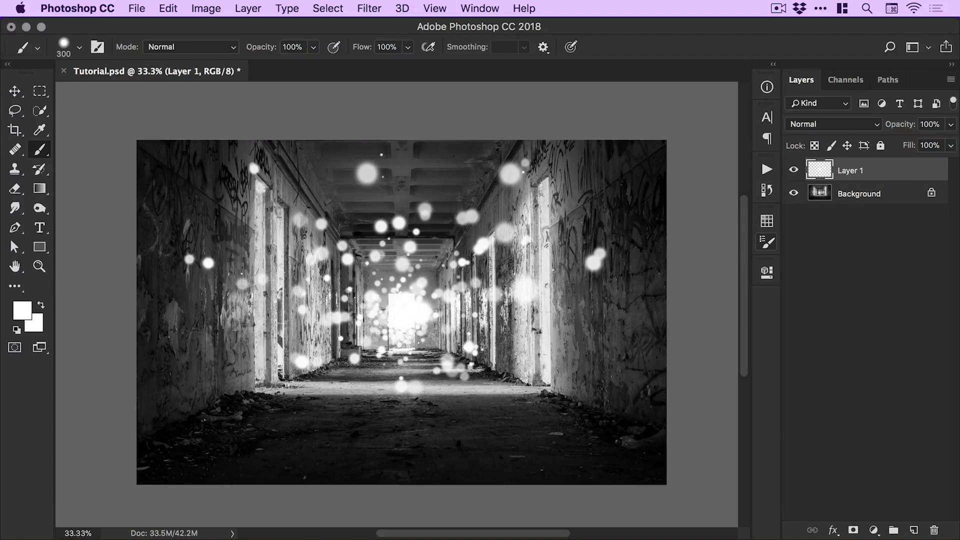
click(225, 354)
drag(355, 378, 248, 472)
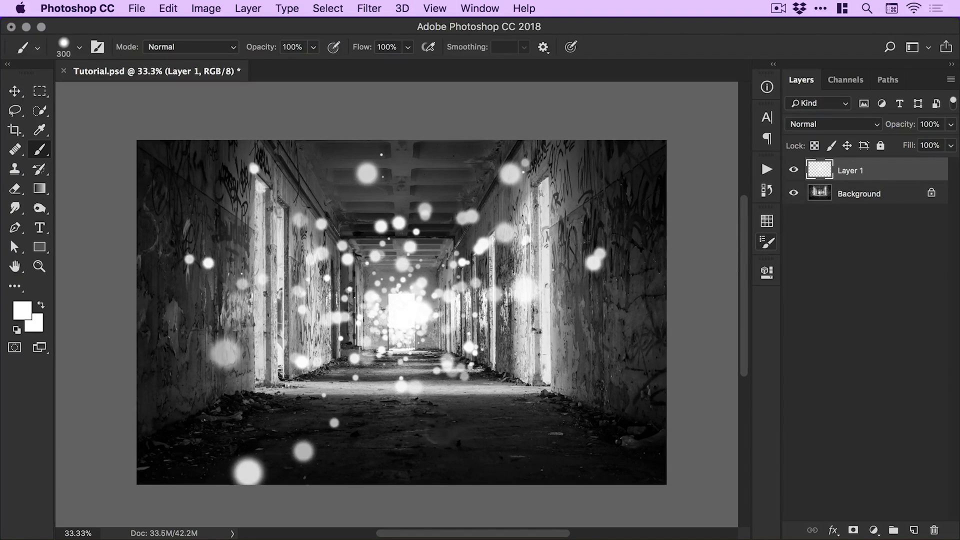
click(466, 431)
click(168, 9)
click(185, 55)
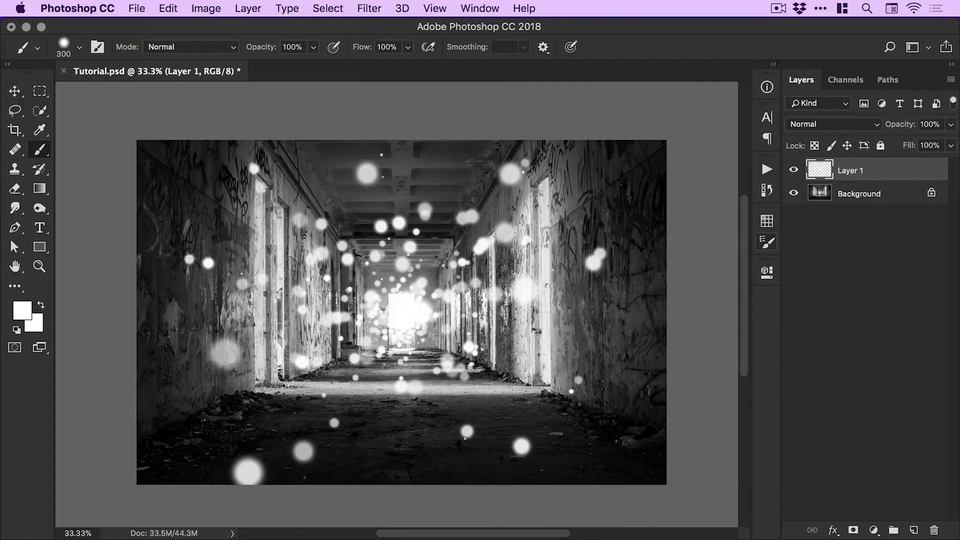
click(196, 161)
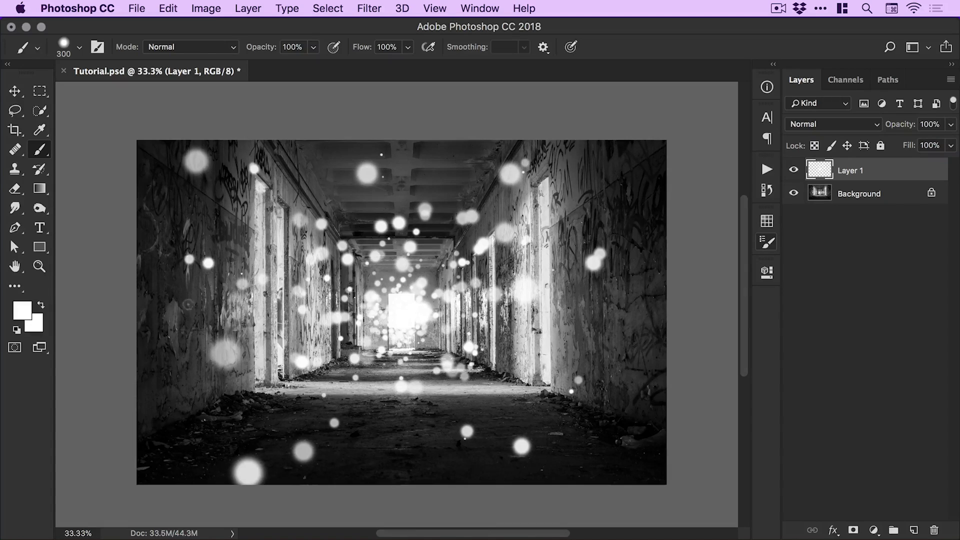
Step: Try a much larger light dot at the photo's left edge and undo it
key(bracketright)
key(bracketright)
key(bracketright)
key(bracketright)
key(bracketright)
key(bracketright)
key(bracketright)
click(145, 340)
key(super+z)
Step: Set the brush to 600 px and paint light dots low on both side walls and on the right foreground floor
key(bracketleft)
key(bracketleft)
key(bracketleft)
key(bracketleft)
click(306, 262)
click(167, 385)
click(600, 410)
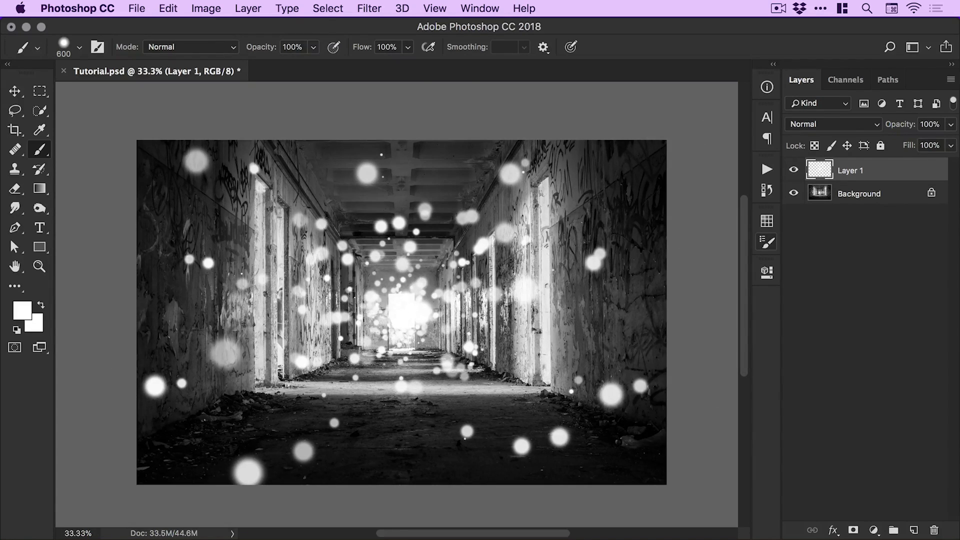
Step: Add large 600 px light dots on the floor and above the doorway, undoing the last two dabs
click(340, 413)
click(433, 243)
click(397, 224)
click(558, 468)
key(super+alt+z)
key(super+alt+z)
Step: Reduce the brush to 300 px, add one light dot on the floor right of centre and switch to the Move tool
key(bracketleft)
key(bracketleft)
key(bracketleft)
click(492, 407)
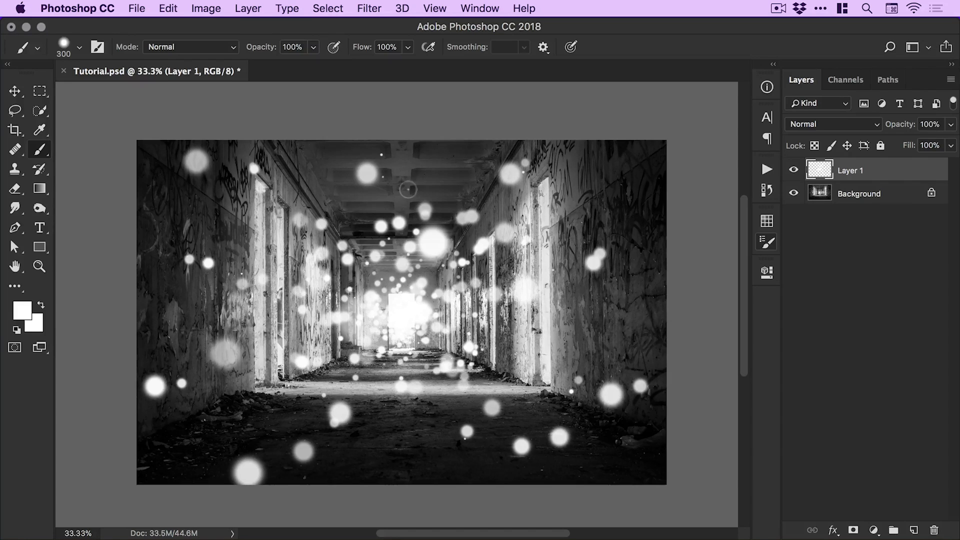
key(v)
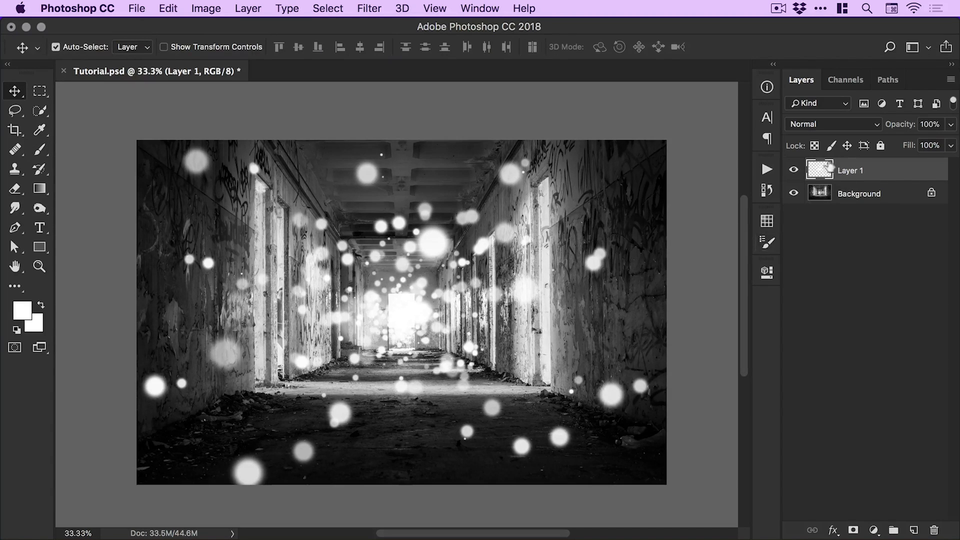
mouse_move(852, 172)
mouse_down()
mouse_move(860, 395)
mouse_move(933, 531)
mouse_up()
click(914, 530)
key(super+alt+z)
key(super+alt+z)
Step: Rename the painted dots layer Light Rays and convert it to a smart object
double_click(852, 172)
text(Light Ray)
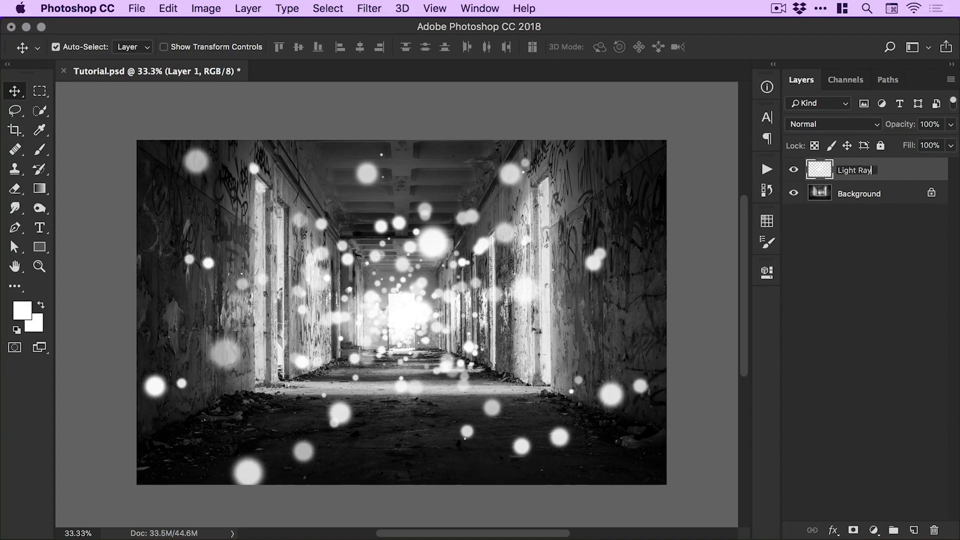
key(Return)
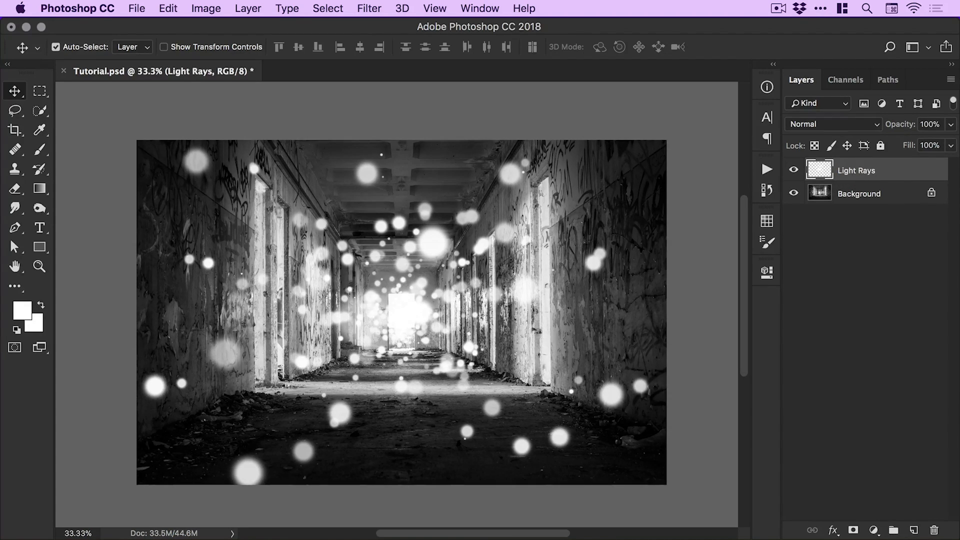
right_click(858, 171)
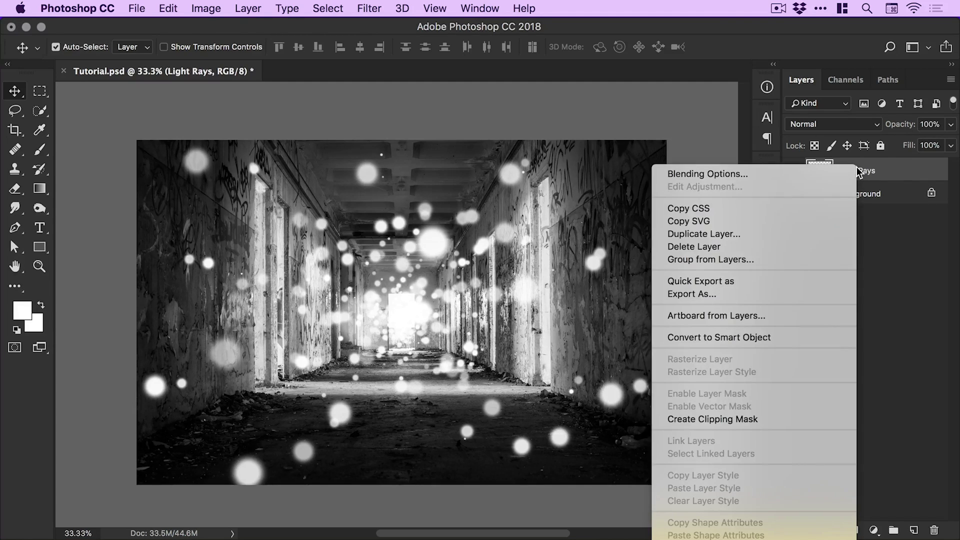
click(734, 335)
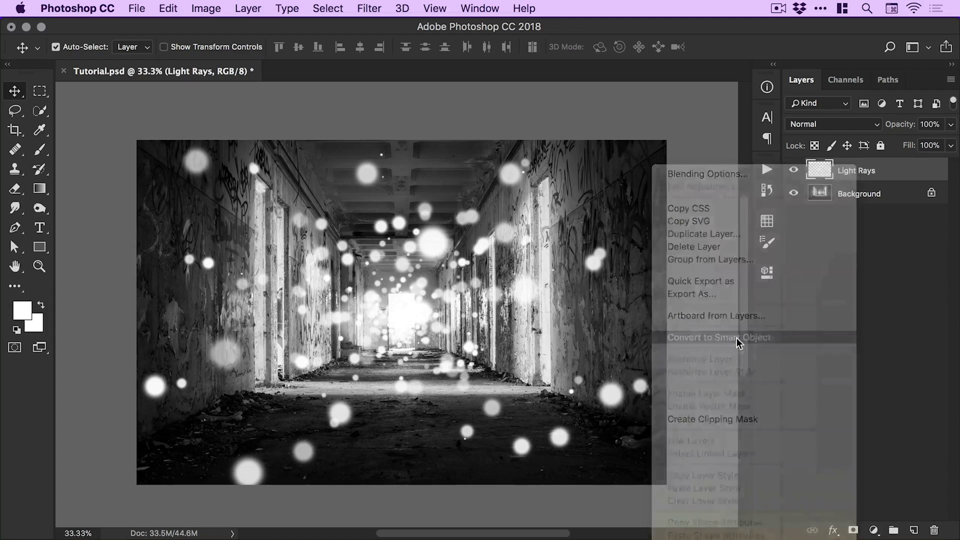
Step: Try a Radial Blur on the Light Rays layer with amount 100, Spin method and Draft quality, and undo it
click(379, 7)
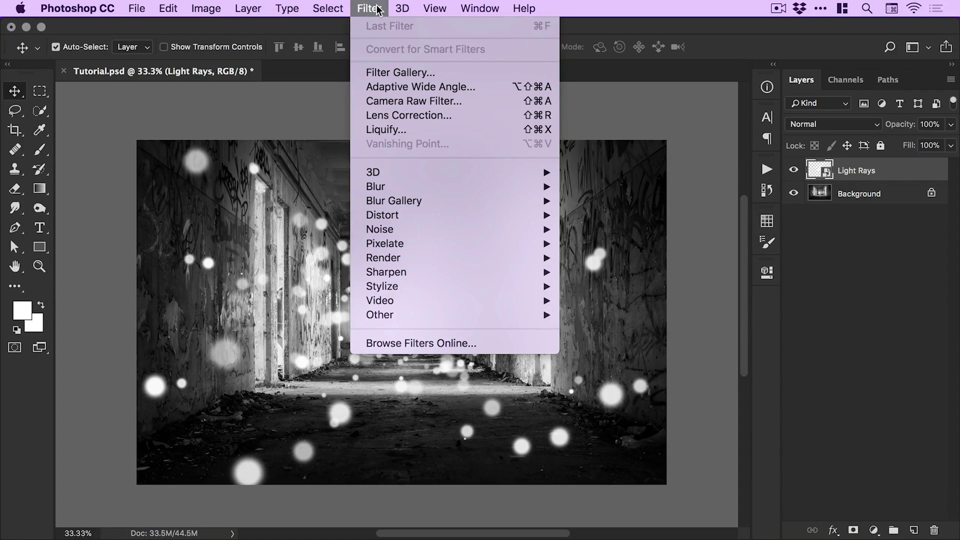
mouse_move(404, 188)
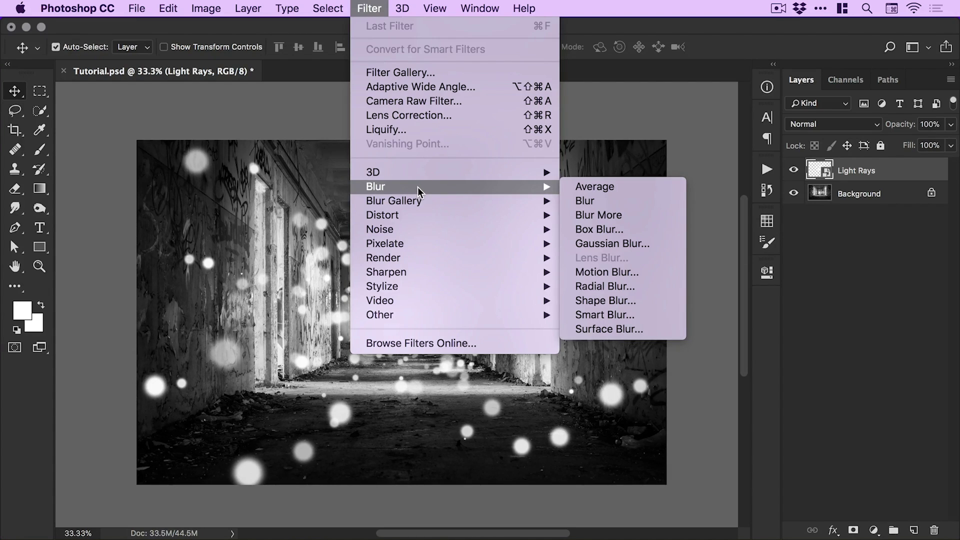
click(634, 287)
drag(644, 215, 502, 190)
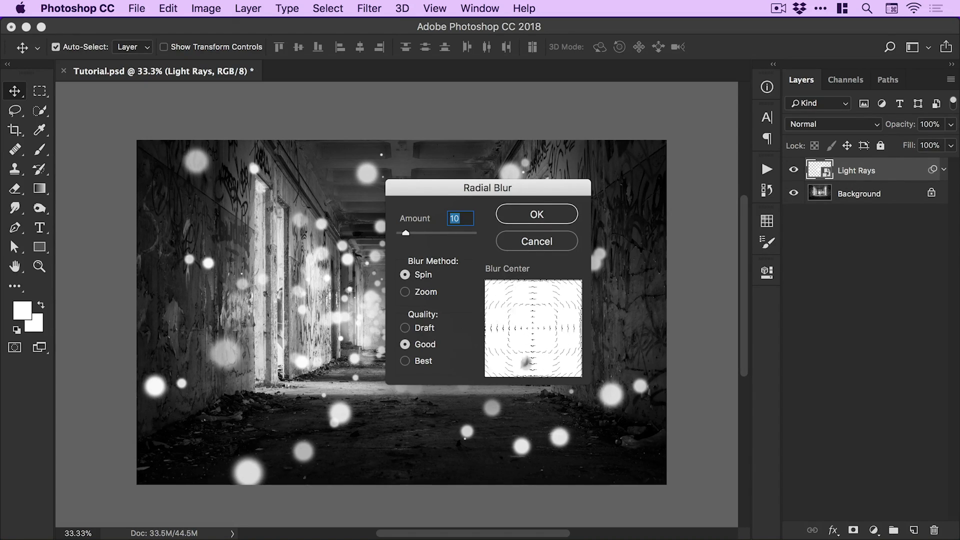
drag(479, 189, 582, 176)
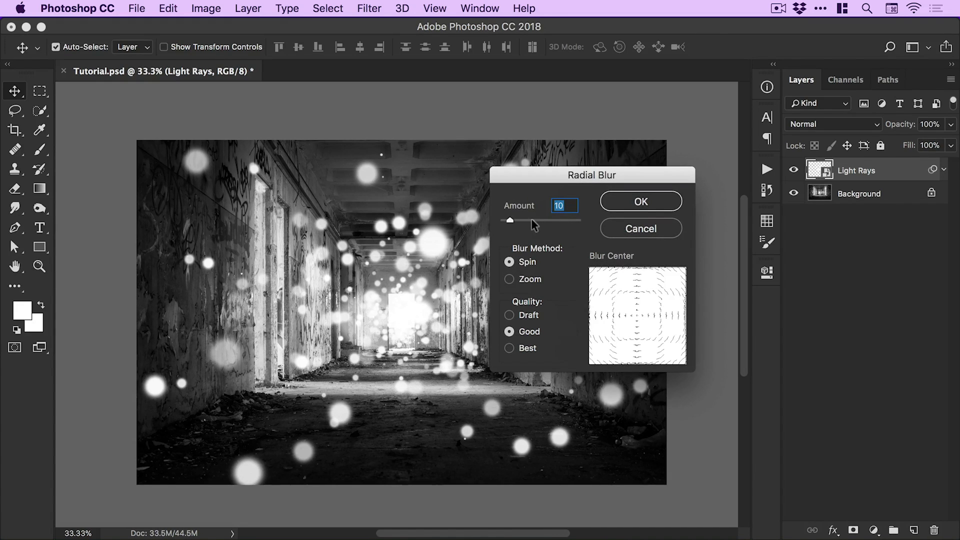
drag(511, 220, 605, 218)
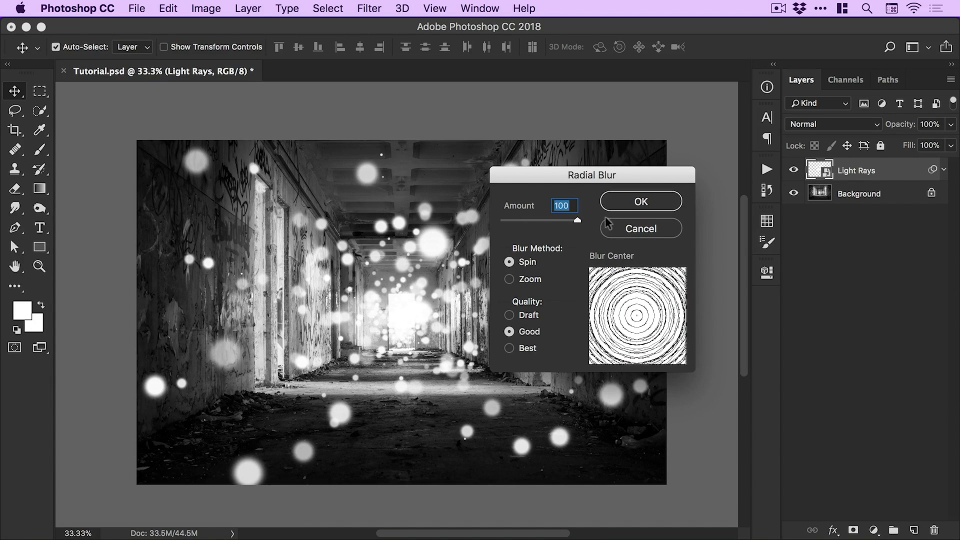
click(534, 316)
click(640, 203)
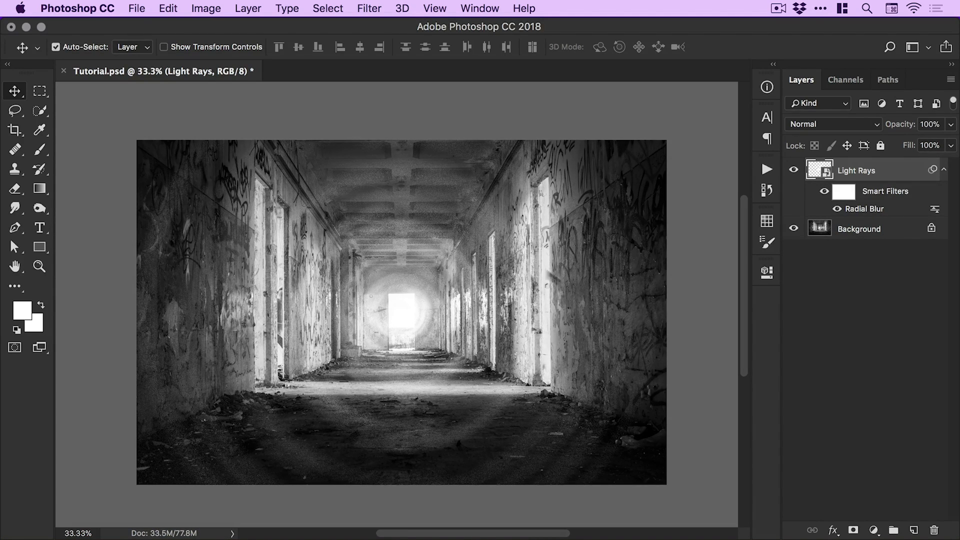
click(168, 8)
click(175, 55)
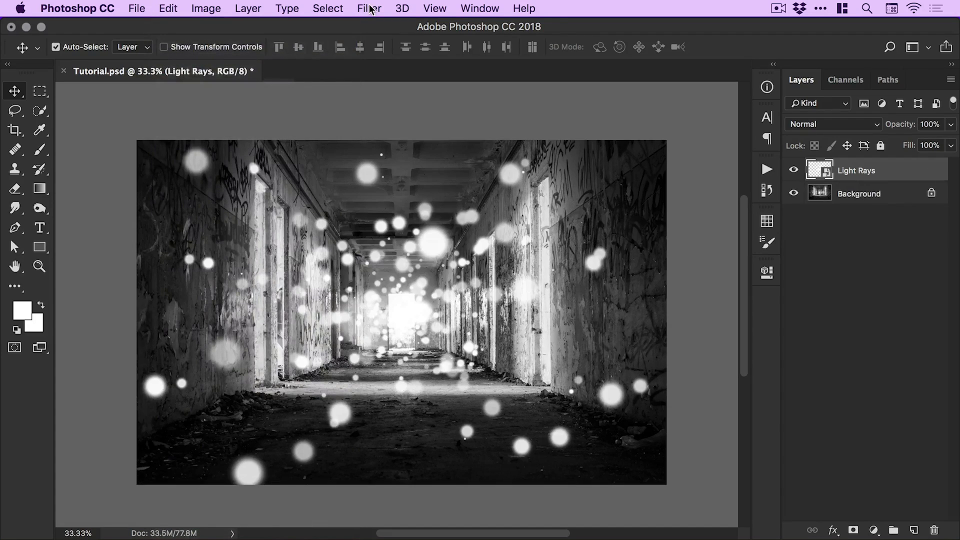
Step: Apply a Radial Blur smart filter to the Light Rays layer with amount 100, Zoom method and Draft quality
click(368, 8)
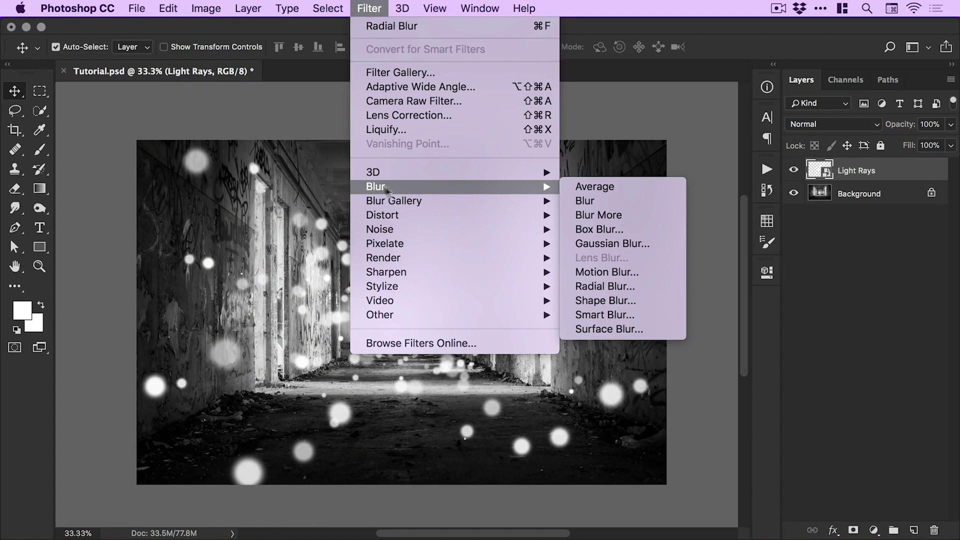
click(581, 287)
click(535, 279)
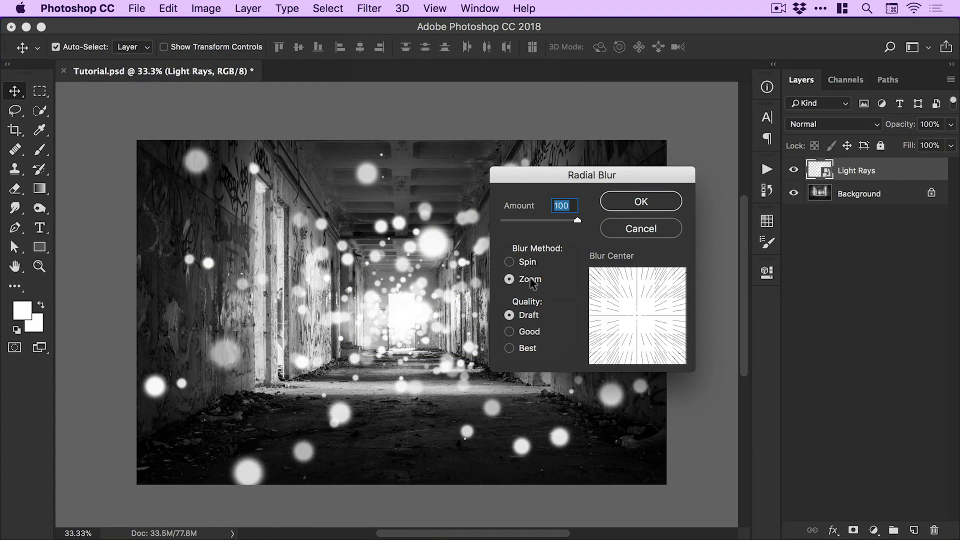
click(644, 202)
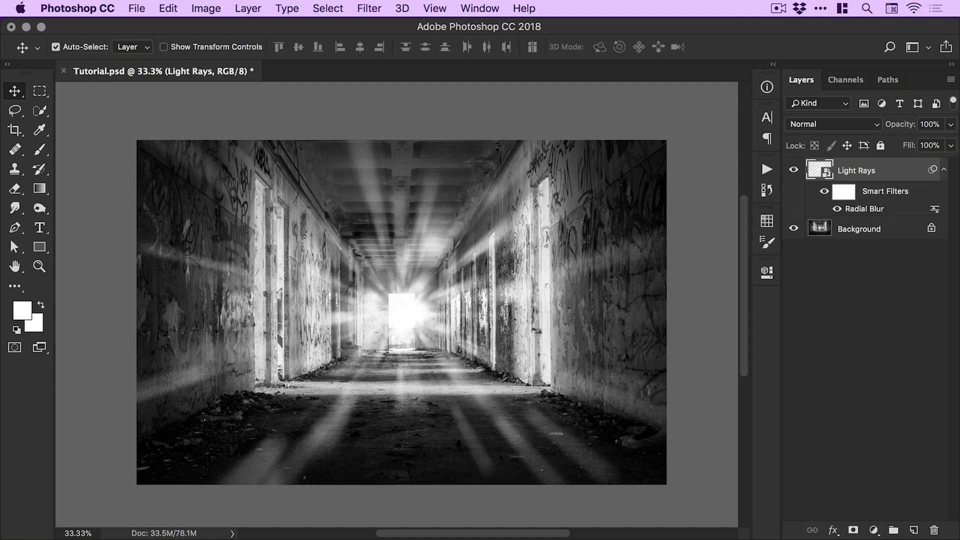
Step: Apply the same Radial Blur to the Light Rays layer two more times with amount 100, Zoom method and Draft quality
click(365, 8)
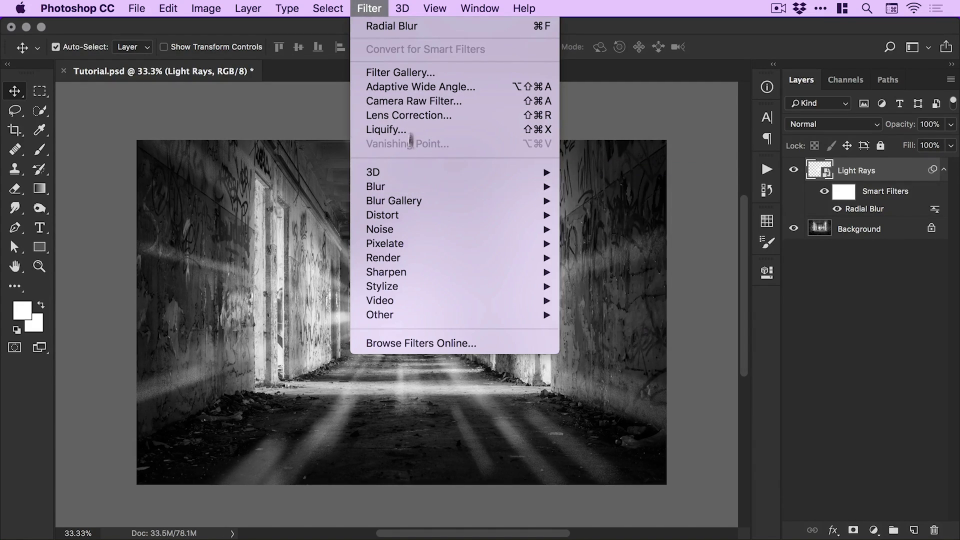
click(456, 26)
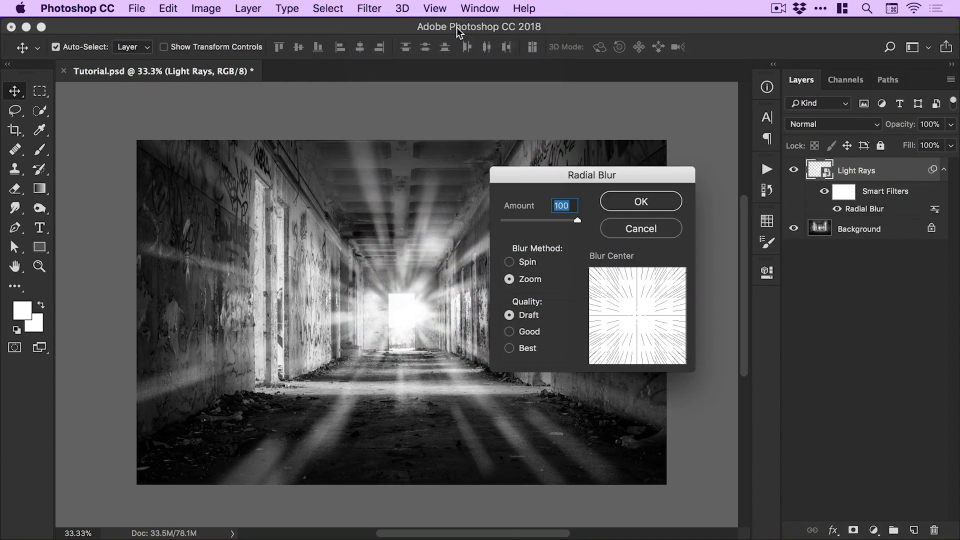
click(636, 203)
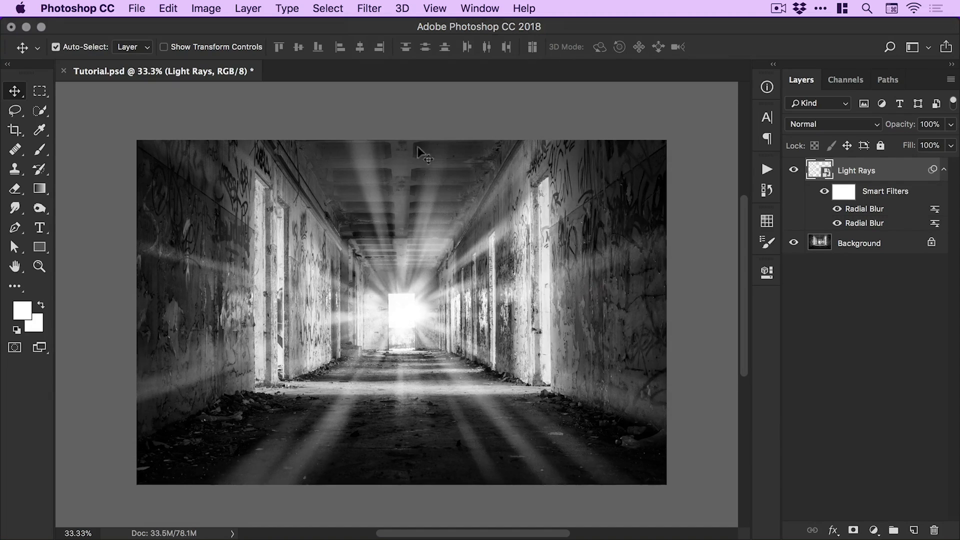
click(379, 6)
click(378, 28)
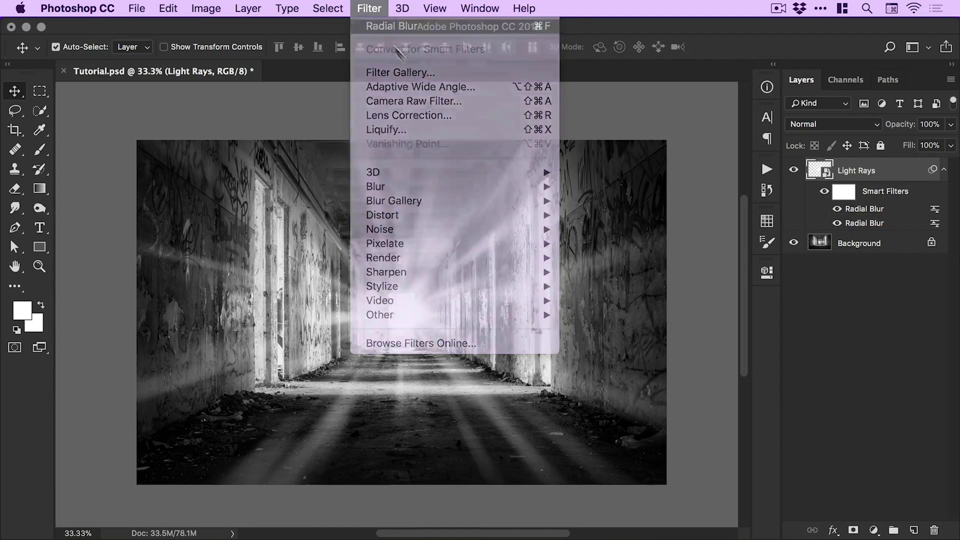
click(643, 205)
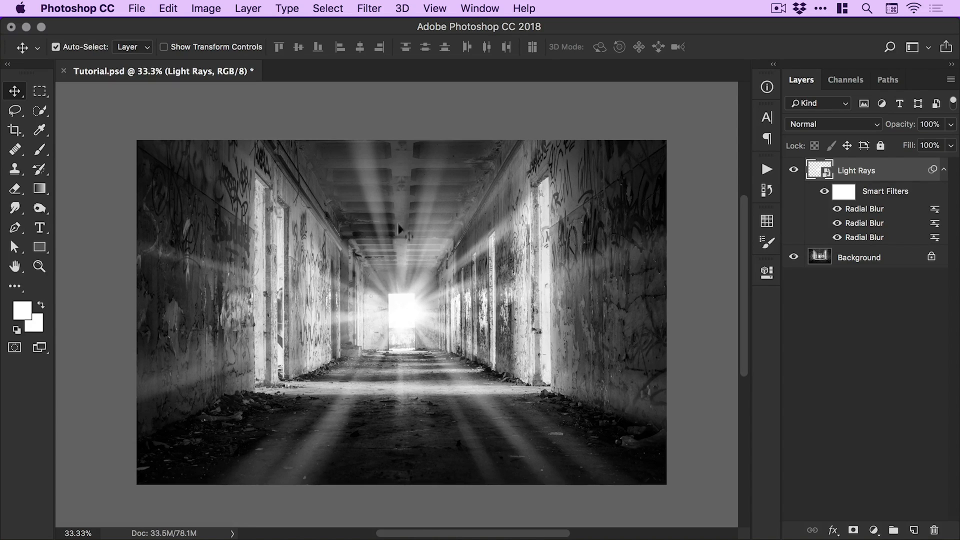
Step: Compare the light rays up close before and after the two repeated Radial Blurs by undoing and redoing them
click(380, 203)
click(383, 212)
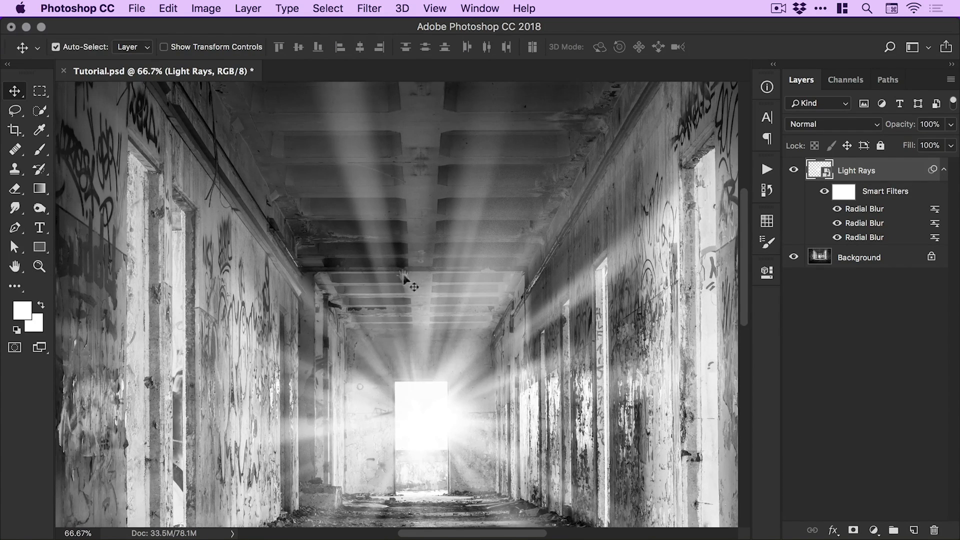
drag(407, 278, 406, 414)
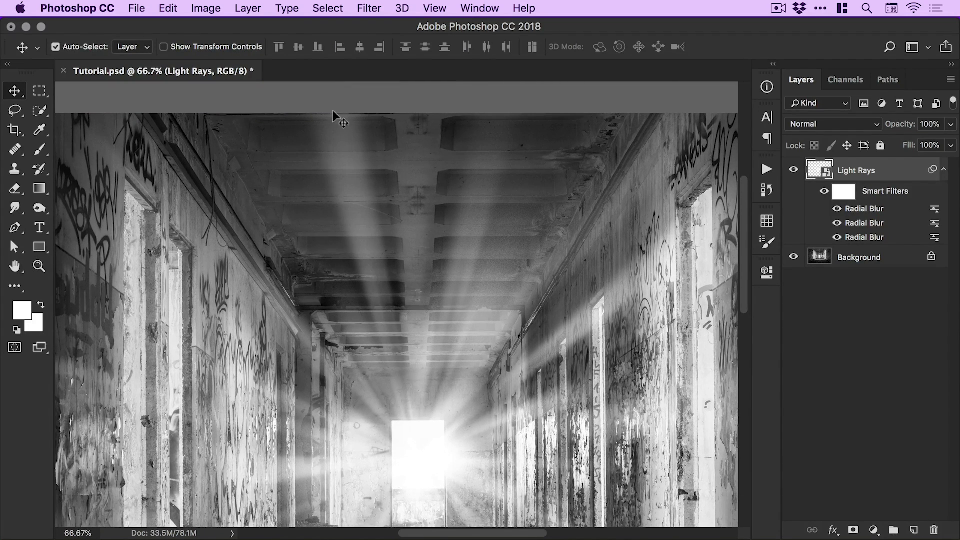
key(super+alt+z)
key(super+alt+z)
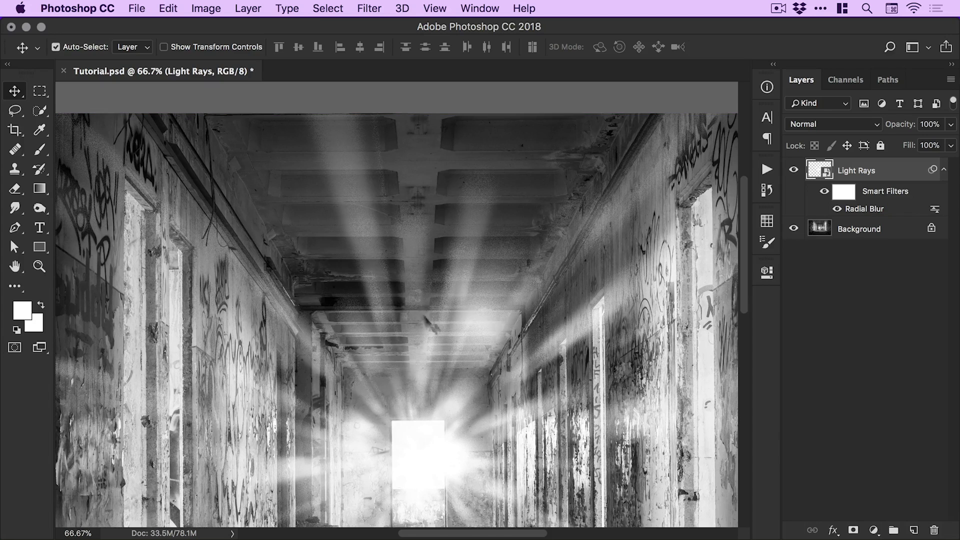
key(super+shift+z)
key(super+shift+z)
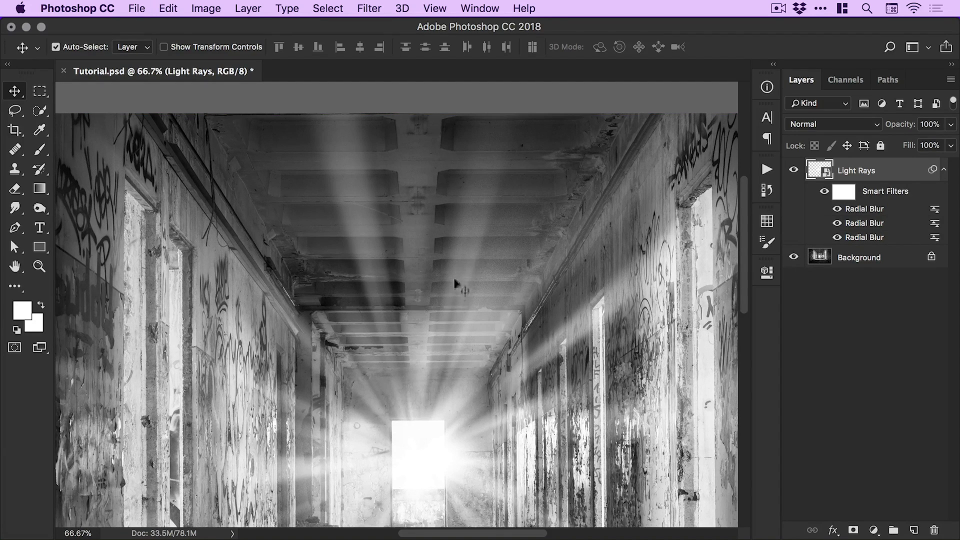
key(super+minus)
key(super+minus)
drag(451, 302, 440, 216)
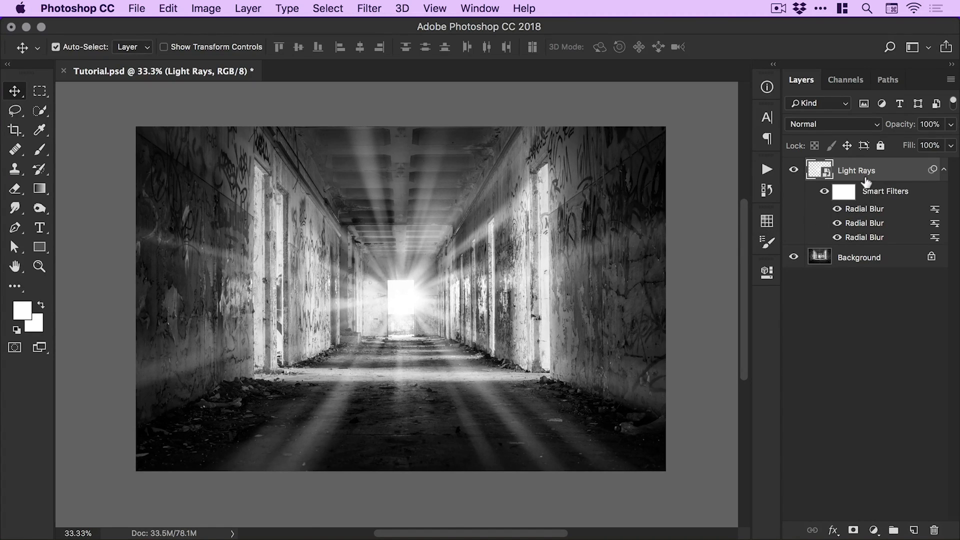
Step: Add a layer mask to the Light Rays layer and choose the Soft Round Pressure Opacity brush with 0% hardness
click(852, 531)
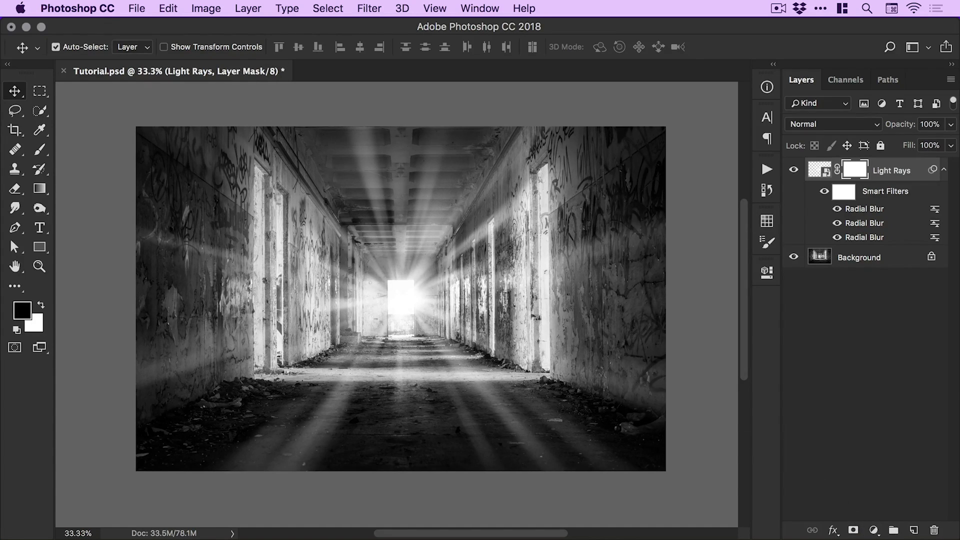
click(43, 151)
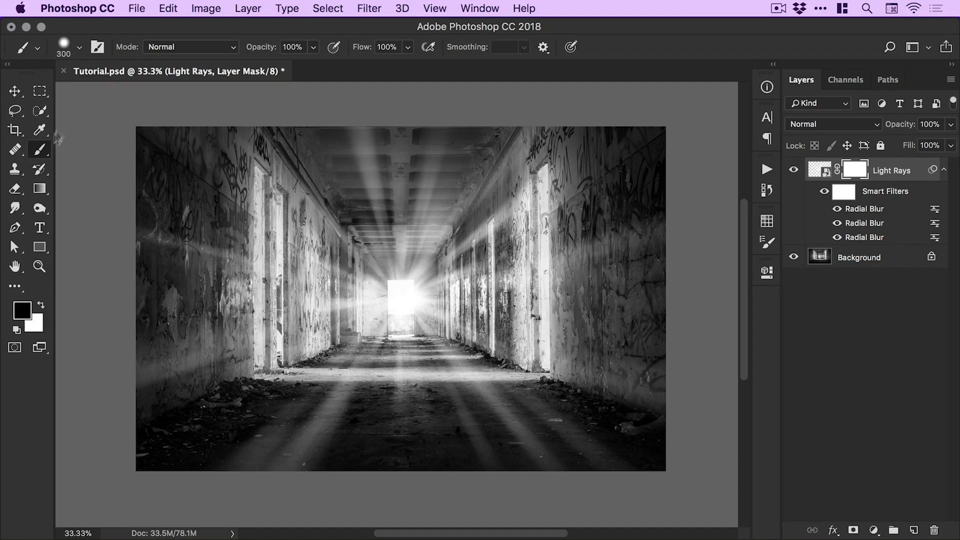
click(79, 49)
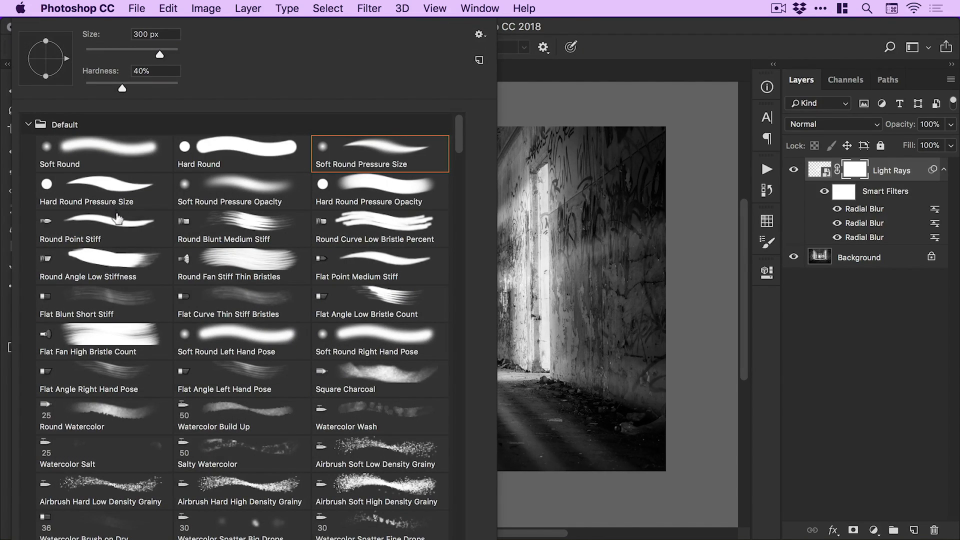
click(241, 188)
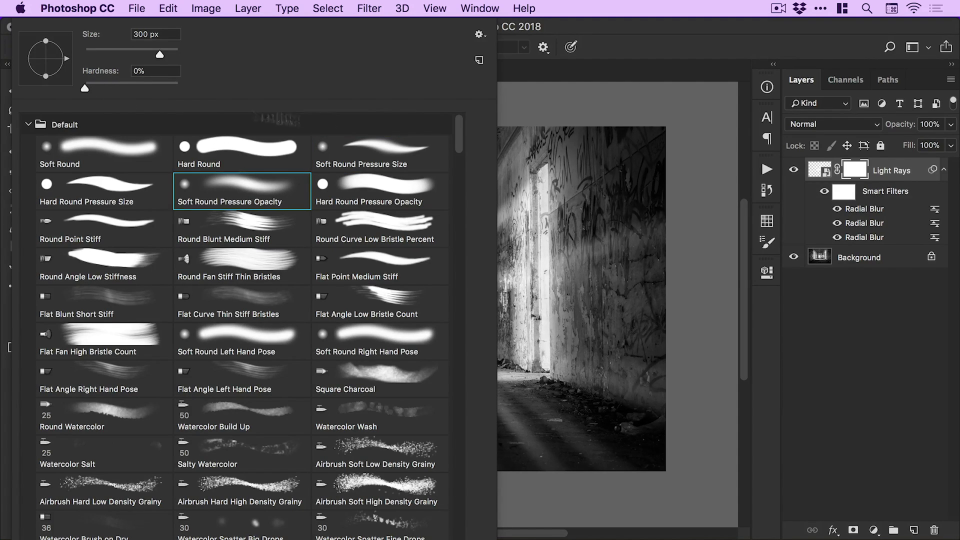
click(707, 174)
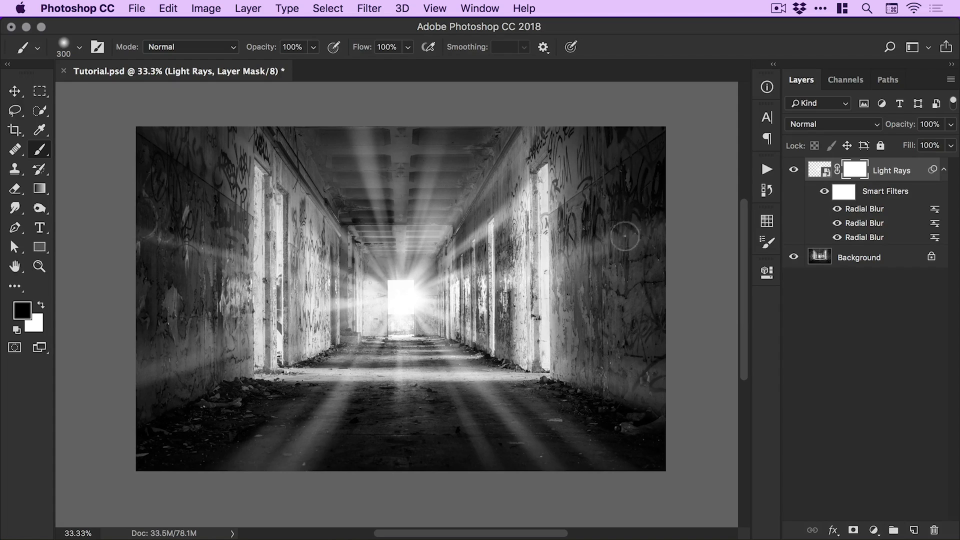
Step: Try a 900 px black brush stroke on the mask over the rays on the right wall, and undo it
key(bracketright)
key(bracketright)
key(bracketright)
key(bracketright)
key(bracketright)
key(bracketright)
mouse_move(600, 260)
mouse_down()
mouse_move(475, 250)
mouse_move(590, 325)
mouse_move(465, 260)
mouse_move(564, 262)
mouse_up()
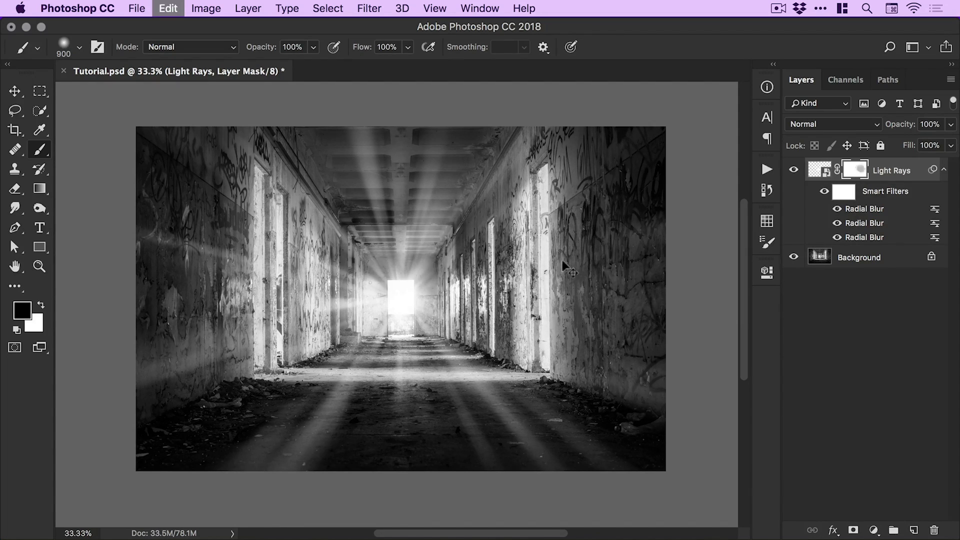
key(super+z)
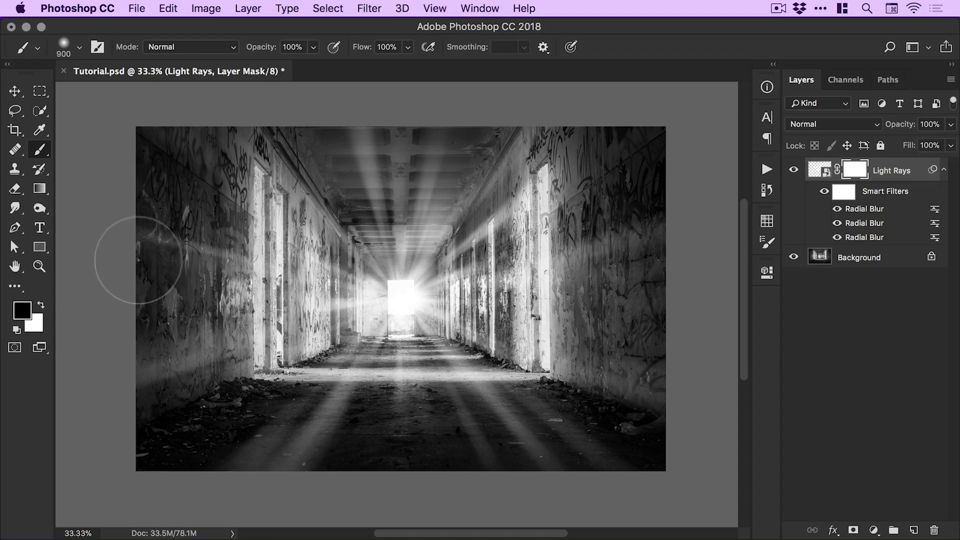
Step: Enlarge the brush to 2500 px and paint black on the Light Rays mask to fade the rays along the left wall
key(bracketright)
key(bracketright)
key(bracketright)
key(bracketright)
key(bracketright)
key(bracketright)
key(bracketright)
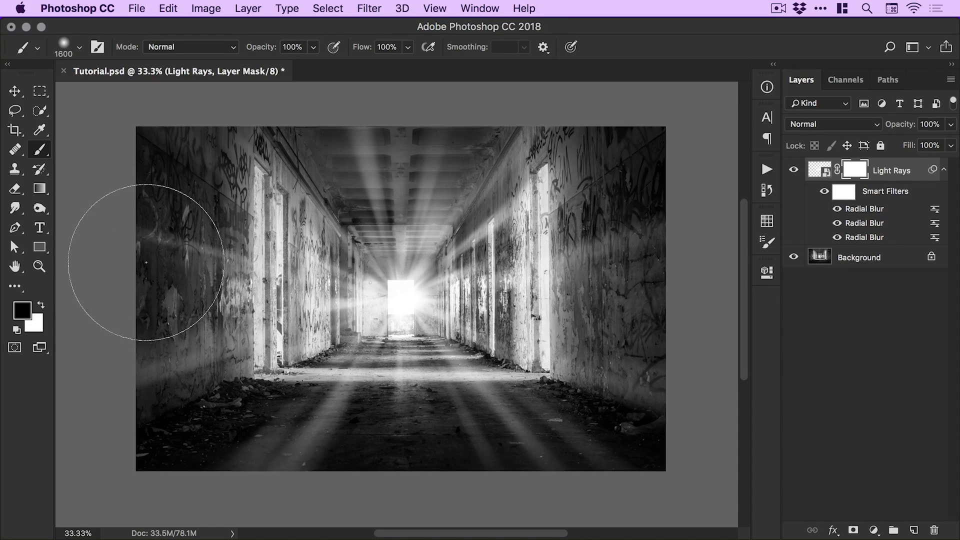
key(super+minus)
key(bracketright)
key(bracketright)
key(bracketright)
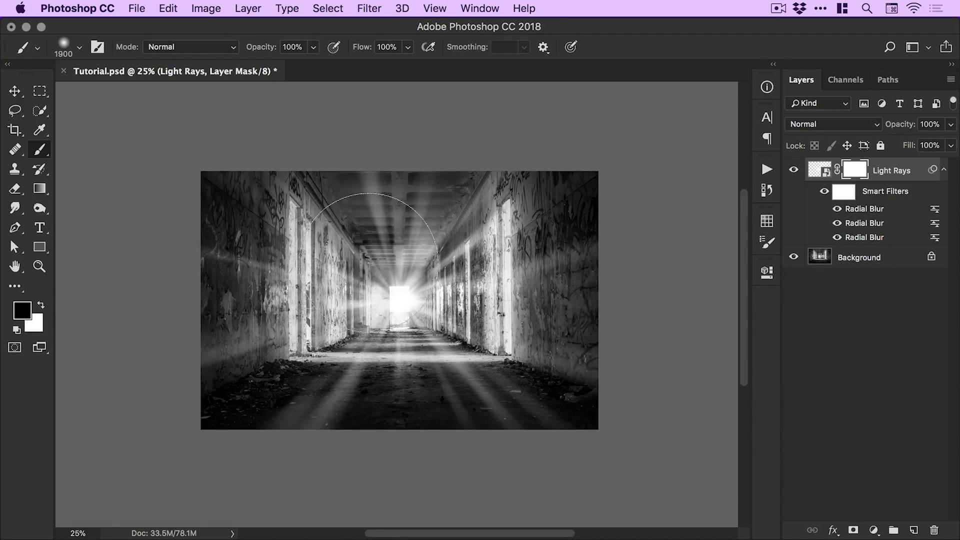
key(bracketright)
key(bracketright)
key(bracketright)
key(bracketright)
key(bracketright)
key(bracketright)
mouse_move(156, 239)
mouse_down()
mouse_move(139, 218)
mouse_move(128, 407)
mouse_move(161, 214)
mouse_move(160, 405)
mouse_up()
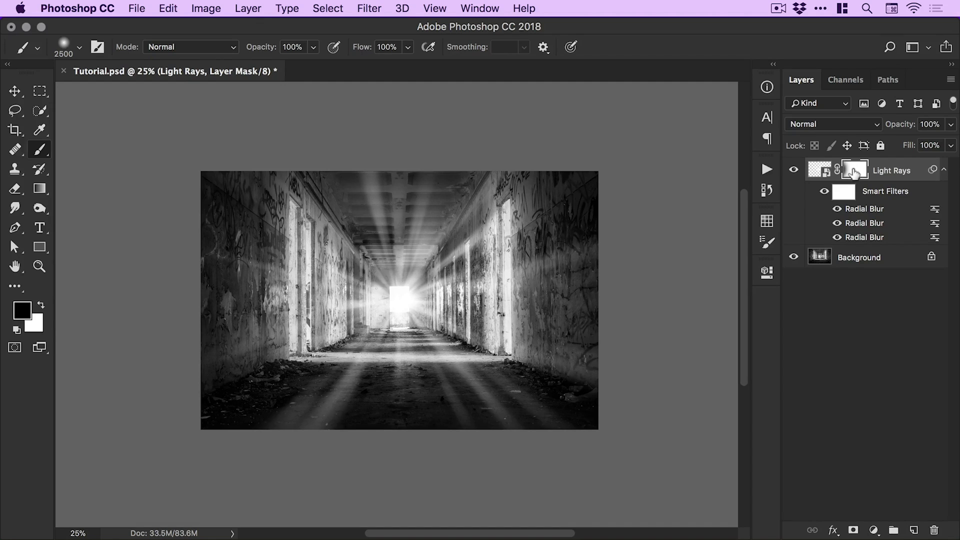
Step: Set the foreground color to white and restore the hidden rays on the Light Rays mask
click(23, 311)
drag(425, 240, 375, 176)
click(714, 167)
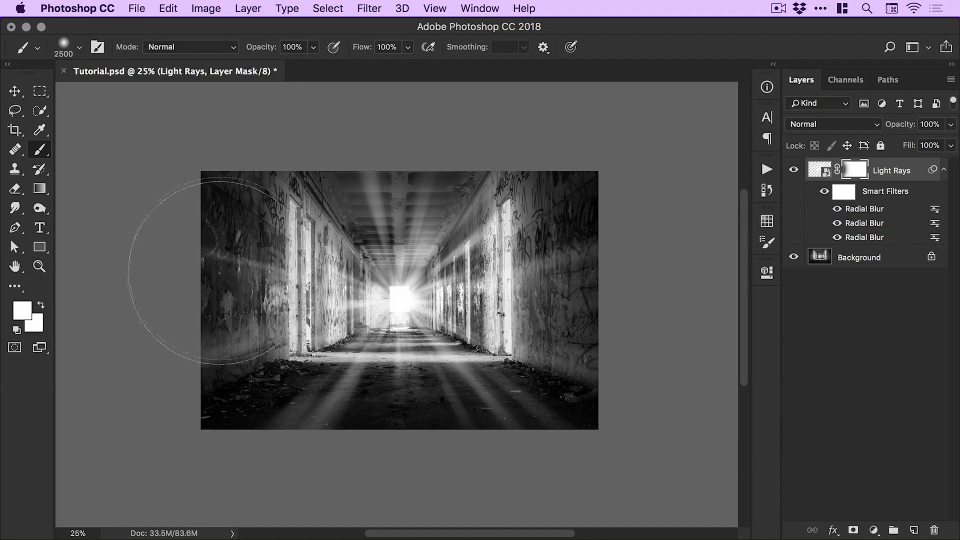
Step: Set the foreground color to 000000 and try a black stroke across the whole Light Rays mask, undoing the stroke
click(25, 311)
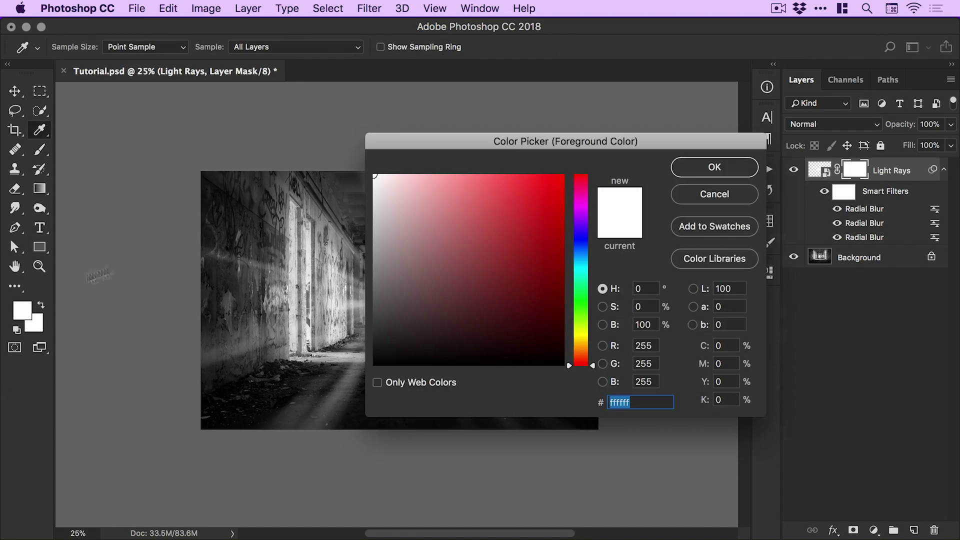
text(000000)
click(715, 168)
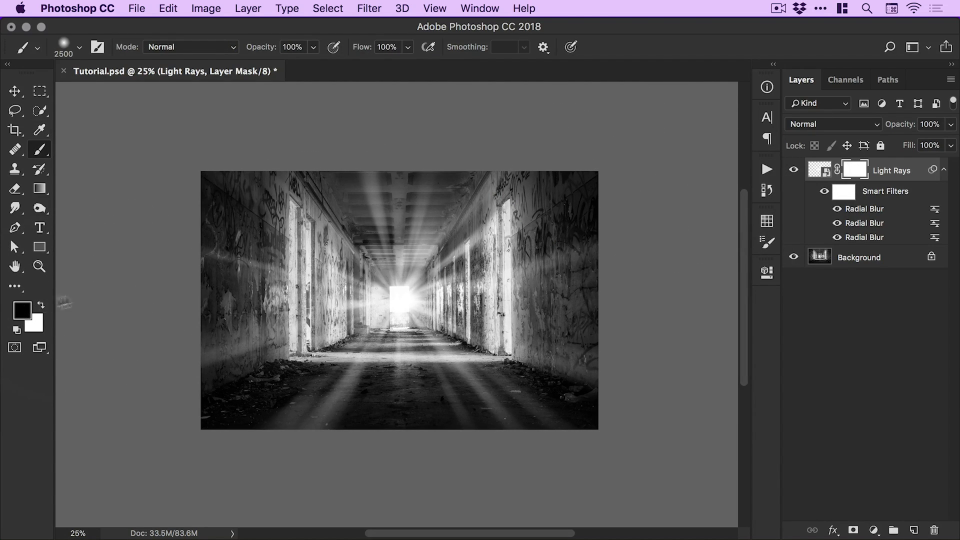
mouse_move(260, 280)
mouse_down()
mouse_move(418, 321)
mouse_move(595, 200)
mouse_up()
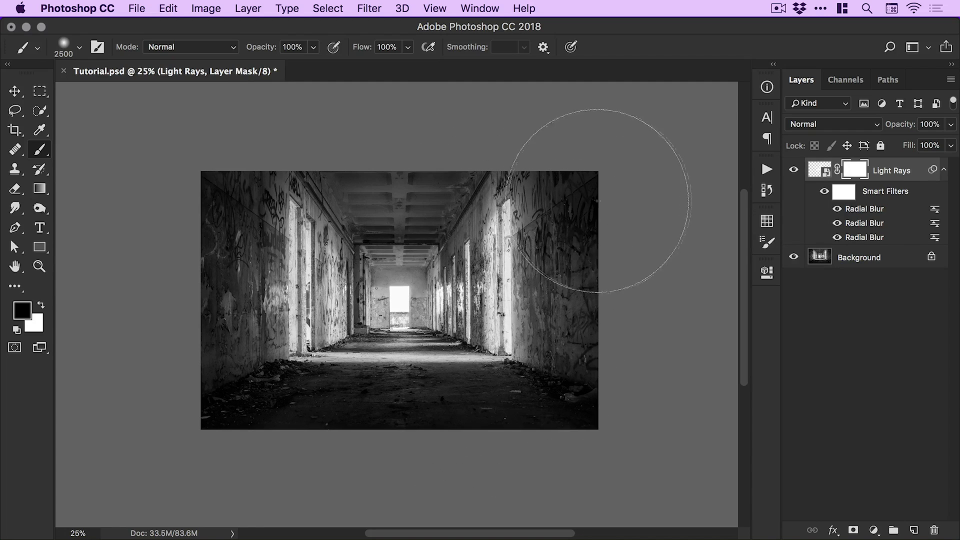
key(super+z)
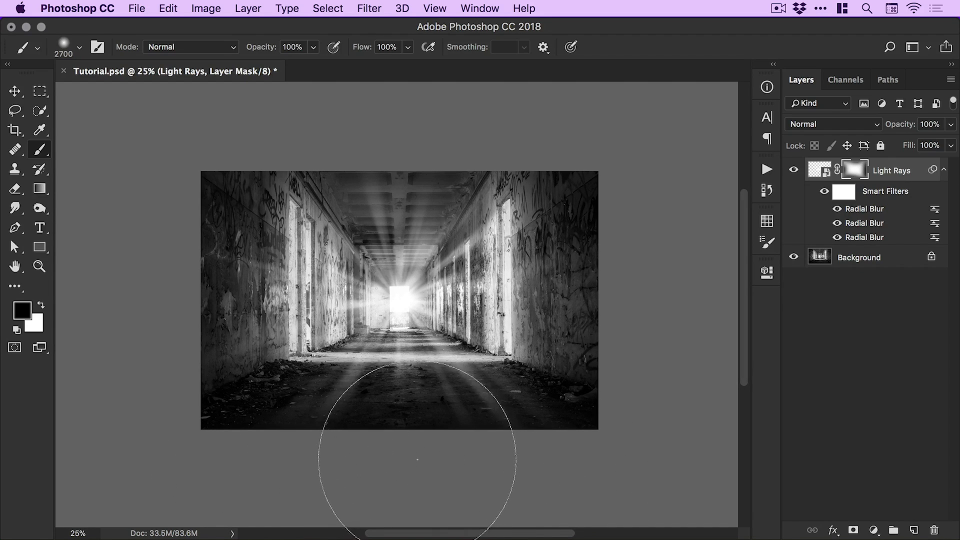
Step: Enlarge the brush to 3300 px and fade the ends of the light rays around the photo's edges on the mask
key(bracketright)
key(bracketright)
key(bracketright)
key(bracketright)
key(bracketright)
key(bracketright)
key(bracketright)
key(bracketright)
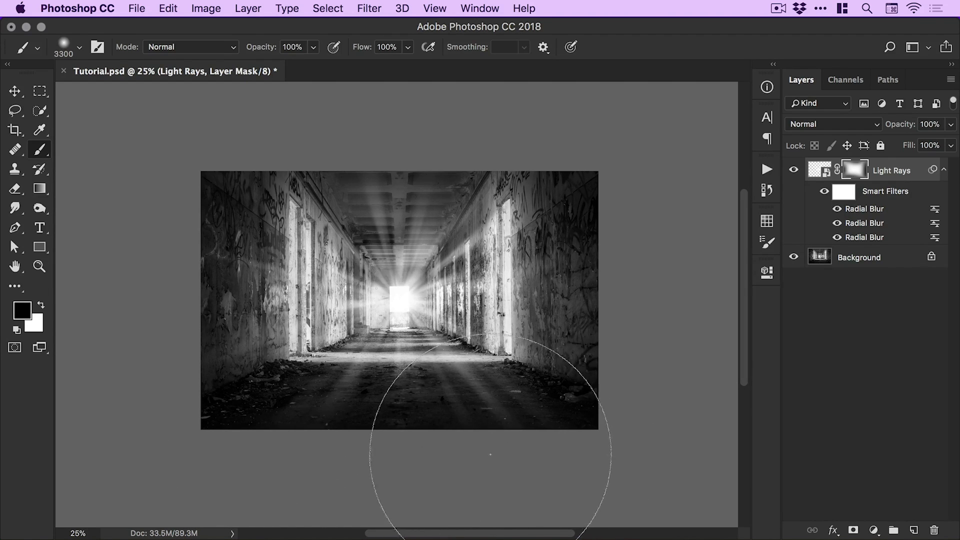
Step: Reduce the mask brush to 70 px while checking the faded rays on the corridor floor
key(bracketleft)
key(bracketleft)
key(bracketleft)
key(bracketleft)
key(bracketleft)
key(bracketleft)
key(bracketleft)
key(bracketleft)
key(bracketleft)
key(bracketleft)
key(bracketleft)
key(bracketleft)
key(bracketleft)
key(bracketleft)
key(bracketleft)
key(bracketleft)
key(bracketleft)
key(bracketleft)
key(bracketleft)
key(bracketleft)
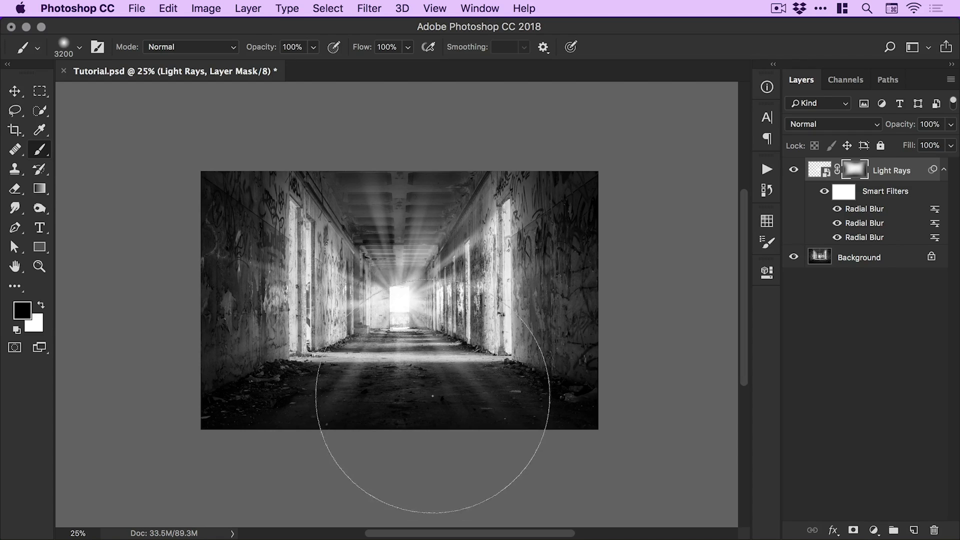
key(bracketleft)
key(bracketleft)
key(bracketleft)
key(bracketleft)
key(bracketleft)
key(bracketleft)
key(bracketleft)
key(bracketleft)
key(bracketleft)
key(bracketleft)
key(bracketleft)
key(bracketleft)
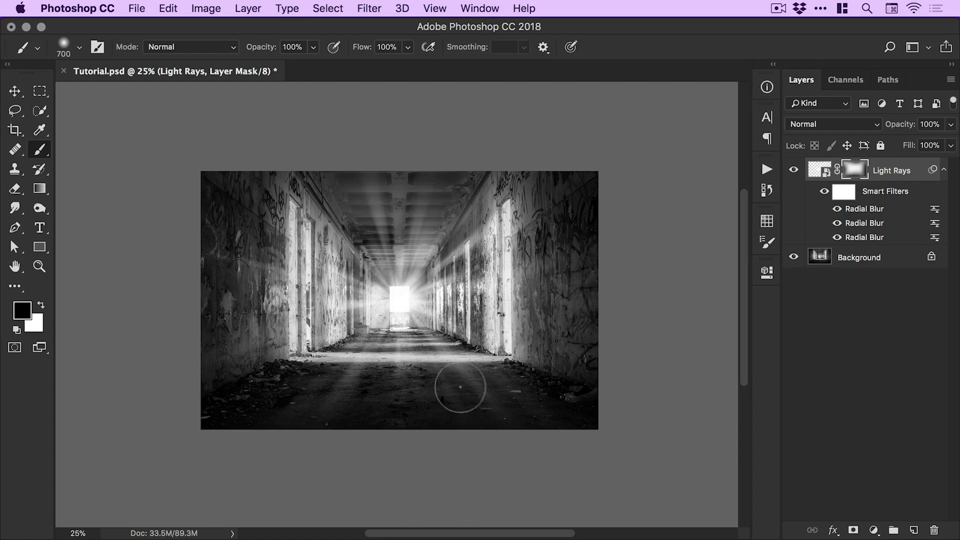
key(super+plus)
key(super+plus)
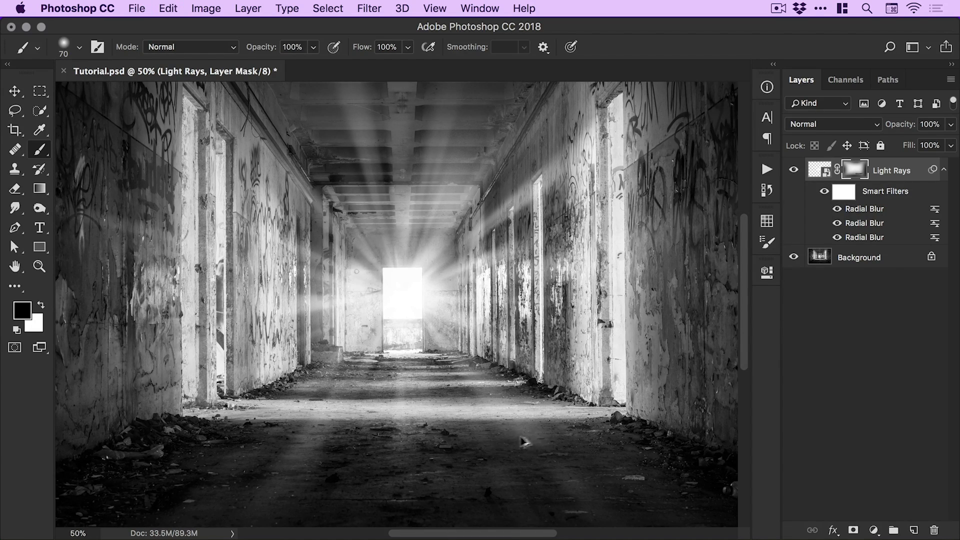
key(super+minus)
key(super+minus)
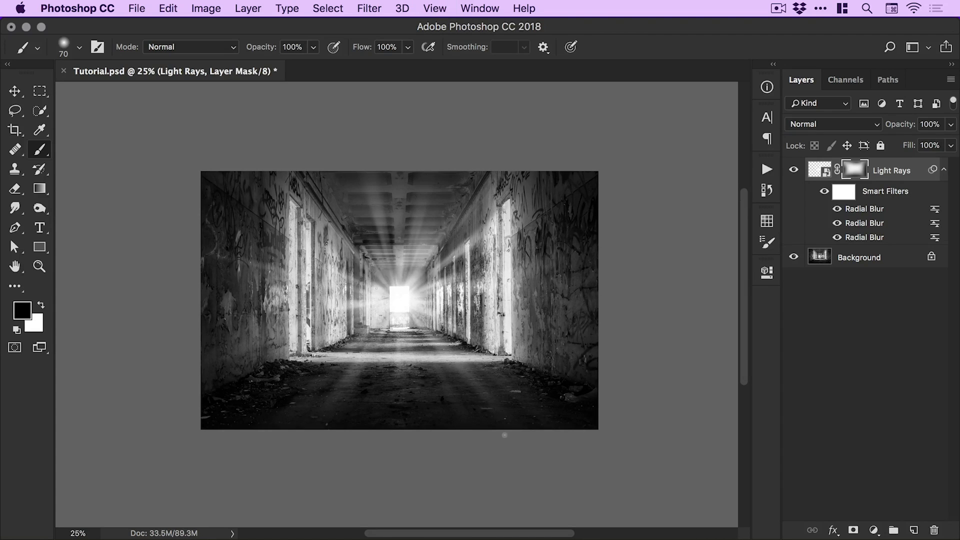
Step: Enlarge the brush to 2900 px and fade the light rays on the corridor floor further on the mask
key(bracketright)
key(bracketright)
key(bracketright)
key(bracketright)
key(bracketright)
key(bracketright)
key(bracketright)
key(bracketright)
key(bracketright)
key(bracketright)
key(bracketright)
key(bracketright)
key(bracketright)
key(bracketright)
key(bracketright)
key(bracketright)
key(bracketright)
key(bracketright)
key(bracketright)
key(bracketright)
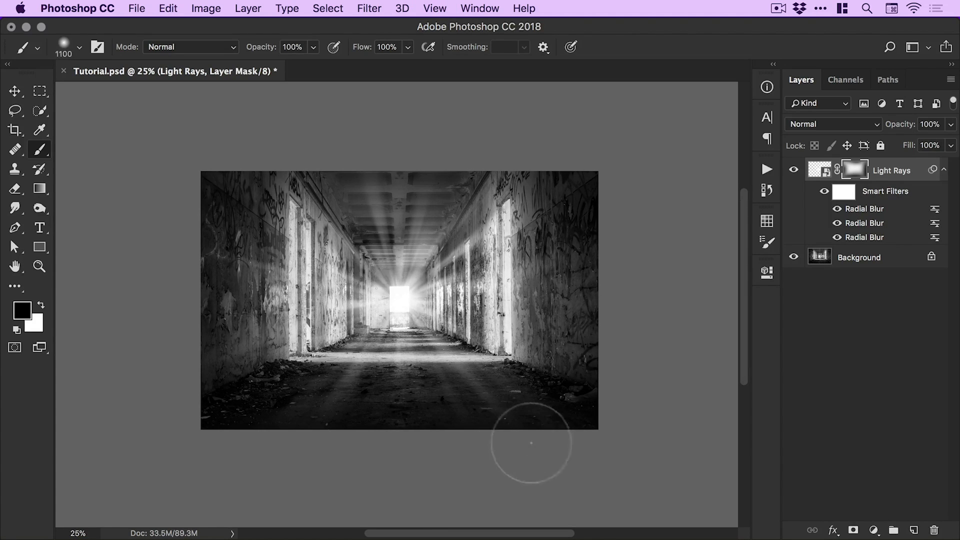
key(bracketright)
key(bracketright)
key(bracketright)
key(bracketright)
key(bracketright)
key(bracketright)
key(bracketright)
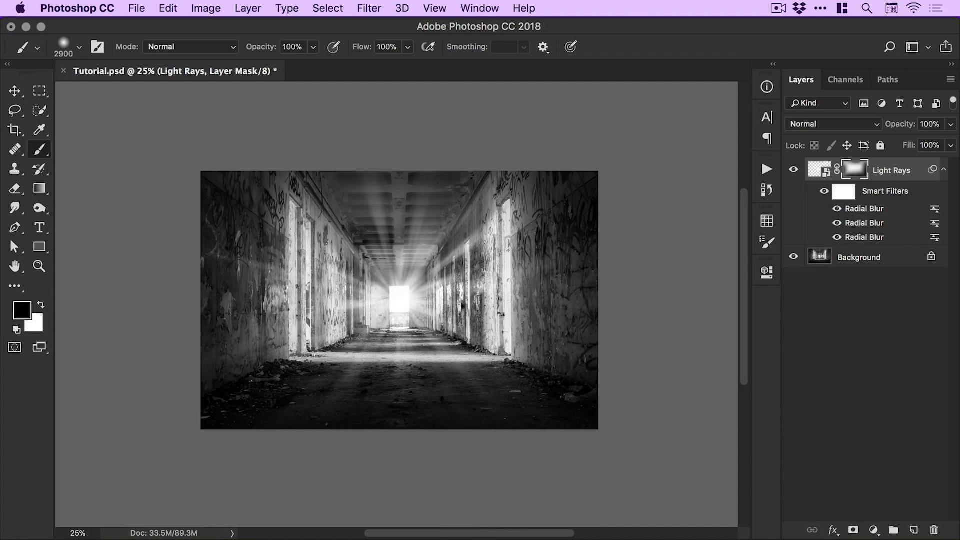
Step: Switch from the Light Rays mask to the layer's content and back to the mask
key(super+2)
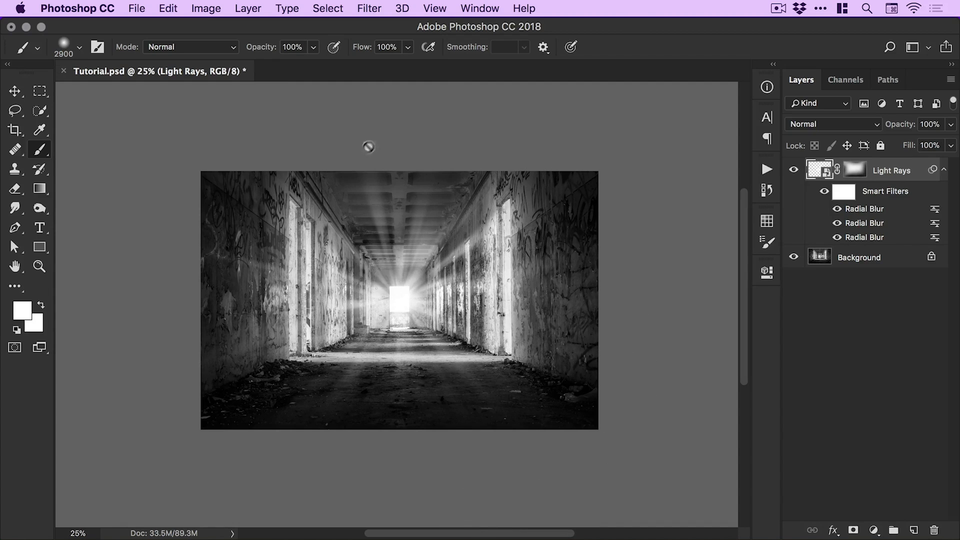
click(854, 173)
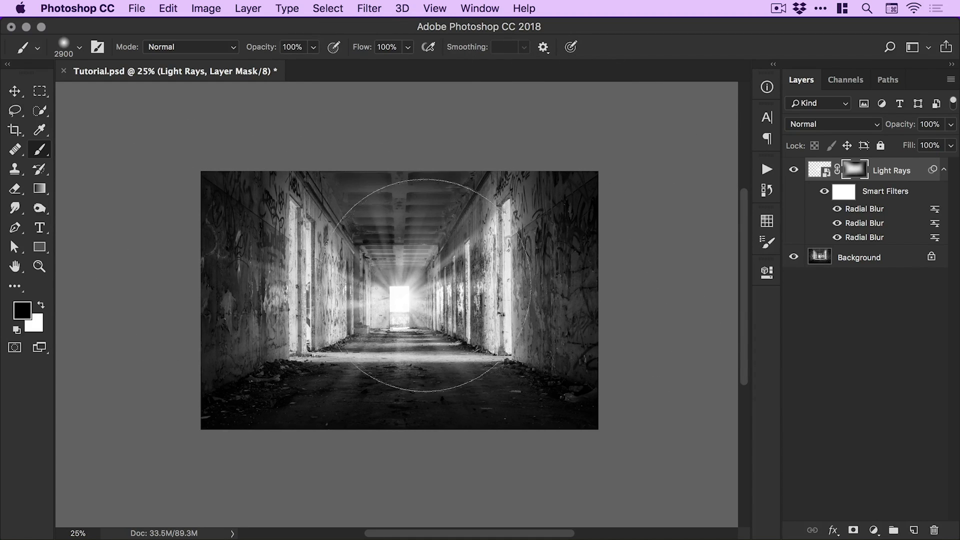
key(v)
Step: Add a new empty layer above Light Rays with the foreground color set to ffffff
key(super+equal)
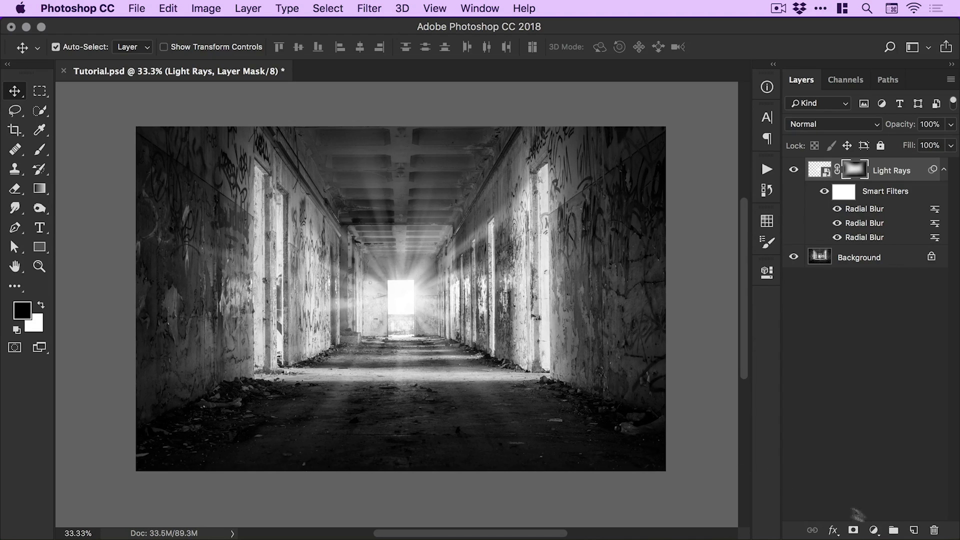
click(914, 531)
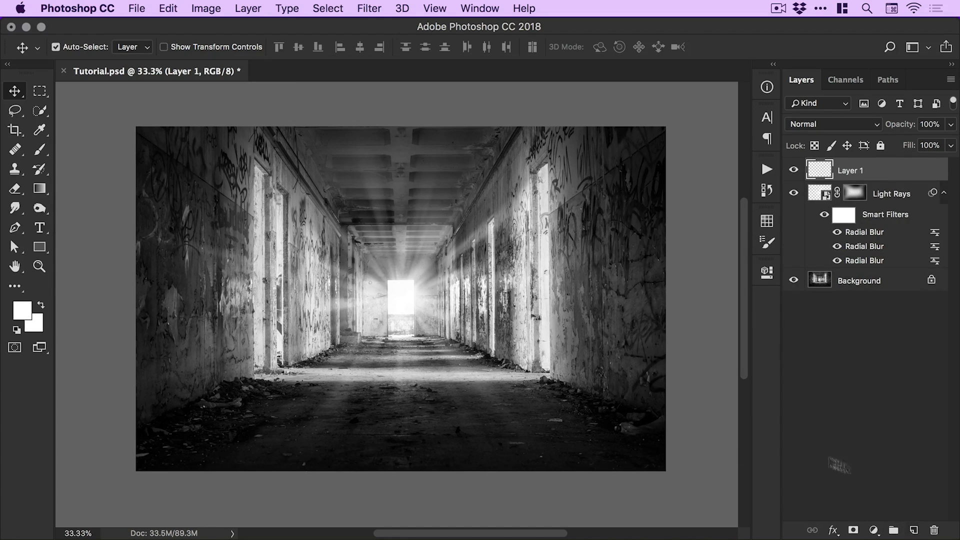
click(28, 314)
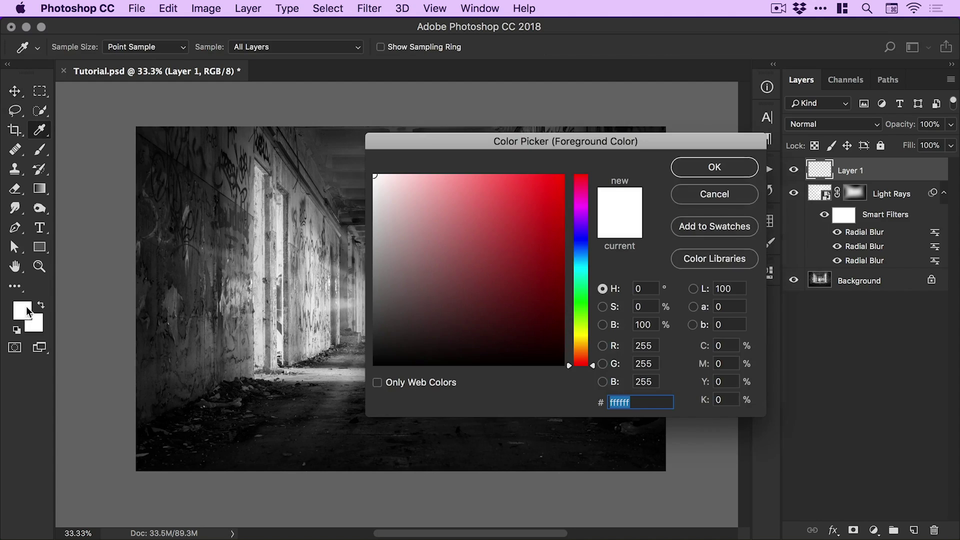
click(695, 168)
Step: Reduce the brush to about 1000 px and paint one soft white dab over the bright doorway on the new layer
click(40, 151)
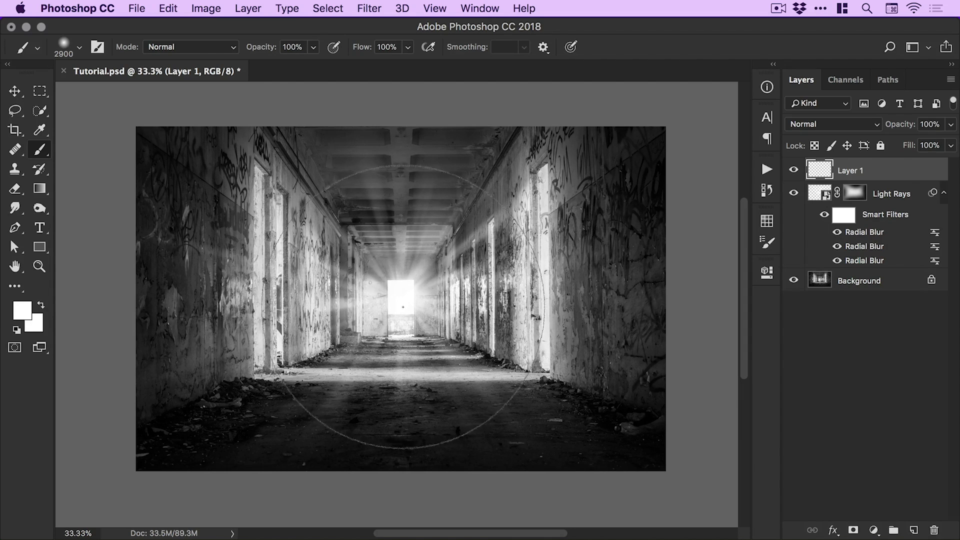
key(super+equal)
key(super+equal)
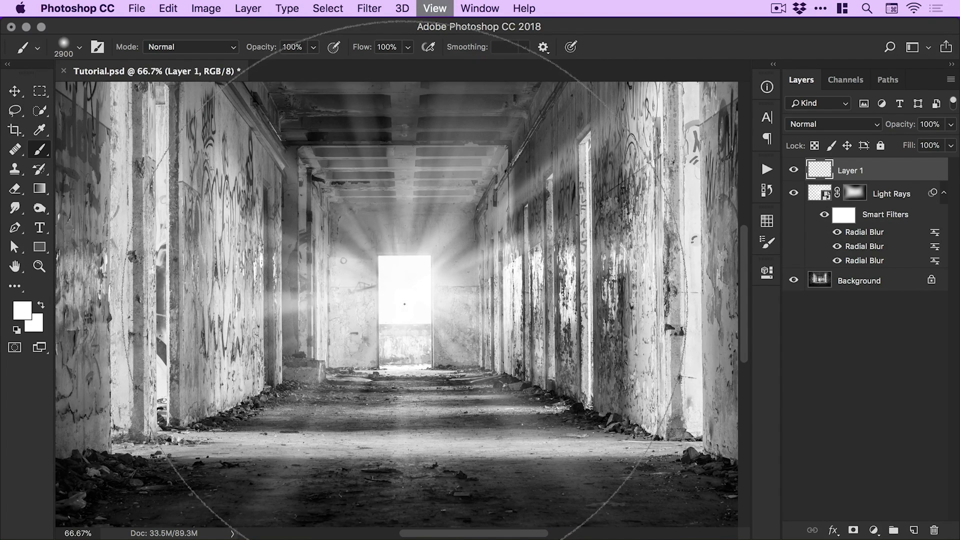
key(bracketleft)
key(bracketleft)
key(bracketleft)
key(bracketleft)
key(bracketleft)
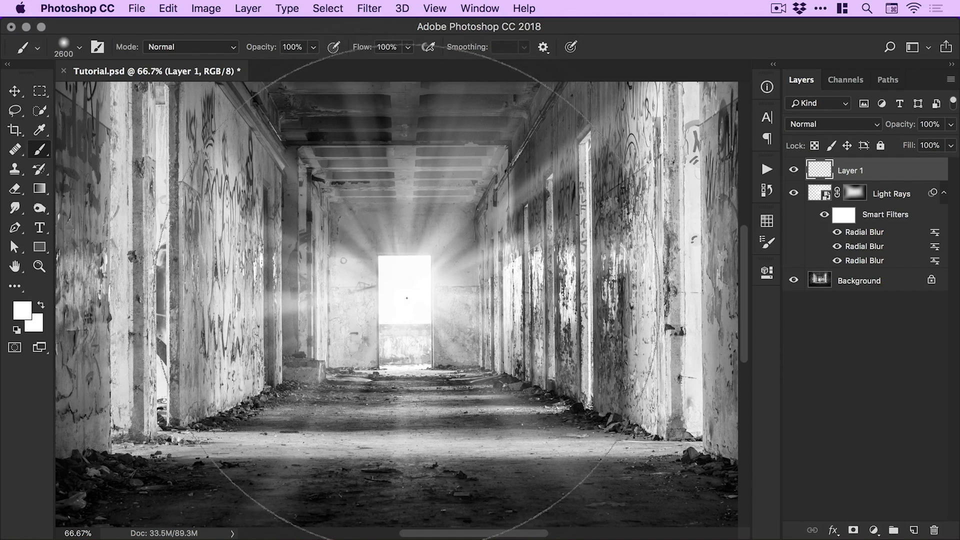
key(bracketleft)
key(bracketleft)
key(bracketleft)
key(bracketleft)
key(bracketleft)
key(bracketleft)
key(bracketleft)
key(bracketleft)
key(bracketleft)
key(bracketleft)
key(bracketleft)
key(bracketleft)
key(bracketleft)
key(bracketleft)
key(bracketleft)
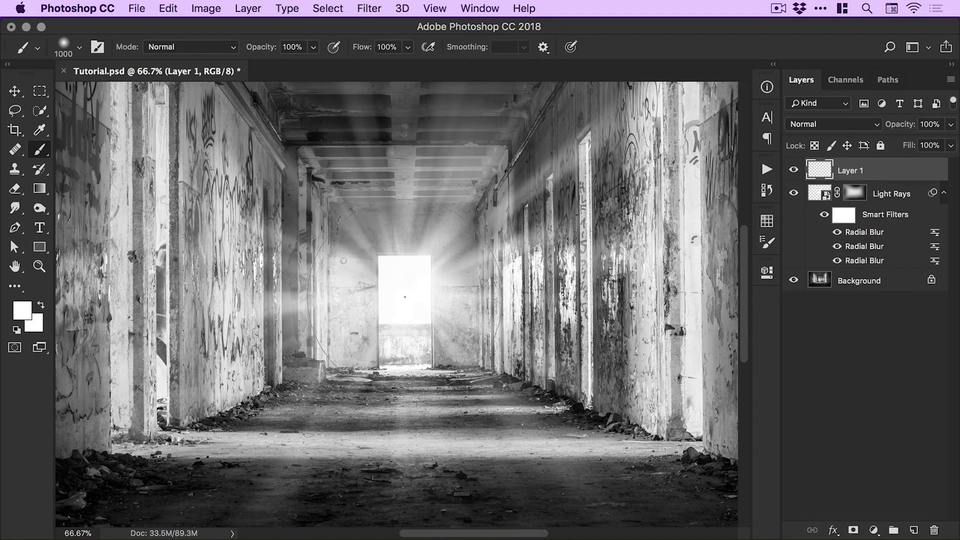
key(bracketleft)
click(405, 299)
key(v)
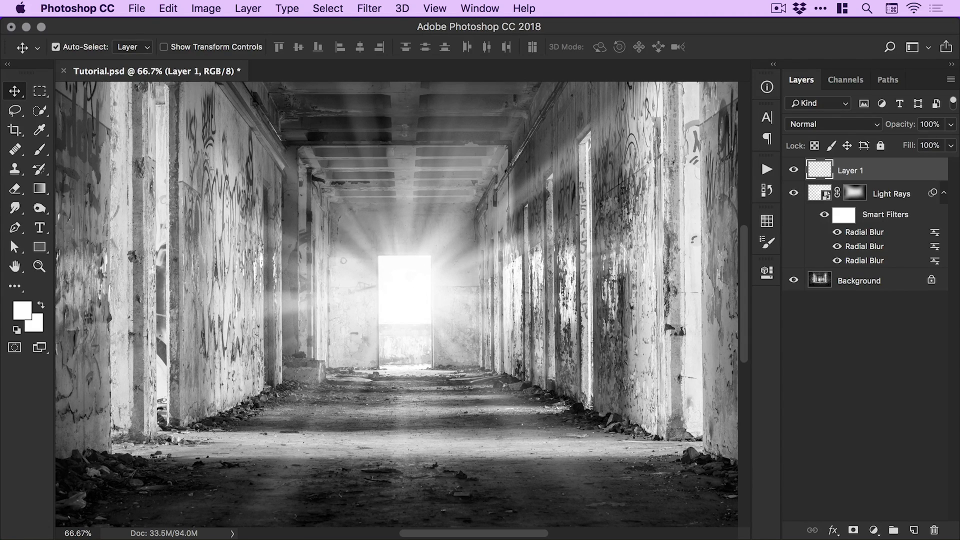
Step: Rename the new layer as Glow
double_click(851, 171)
text(Glow)
key(Return)
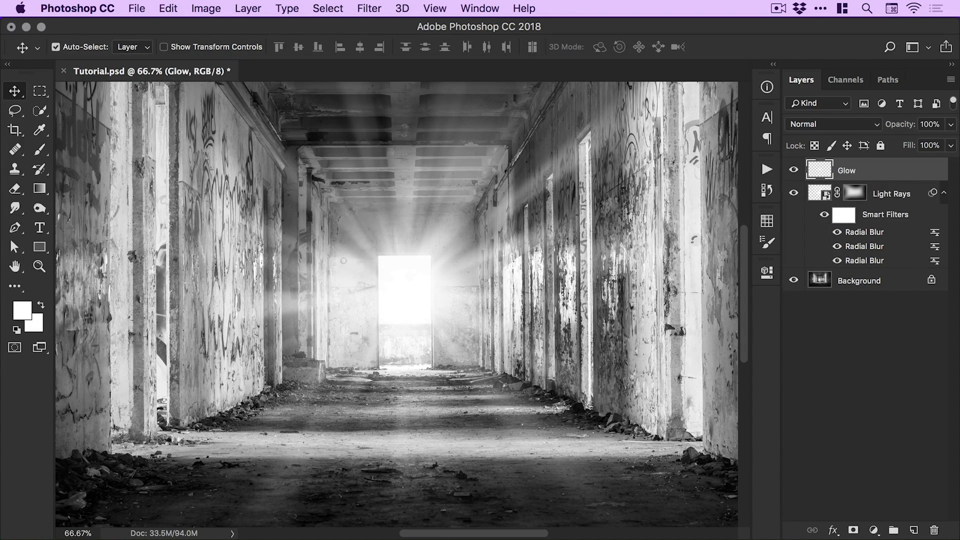
Step: Compare the image without and with the Glow layer, and lower the layer's opacity to about 37%
click(794, 171)
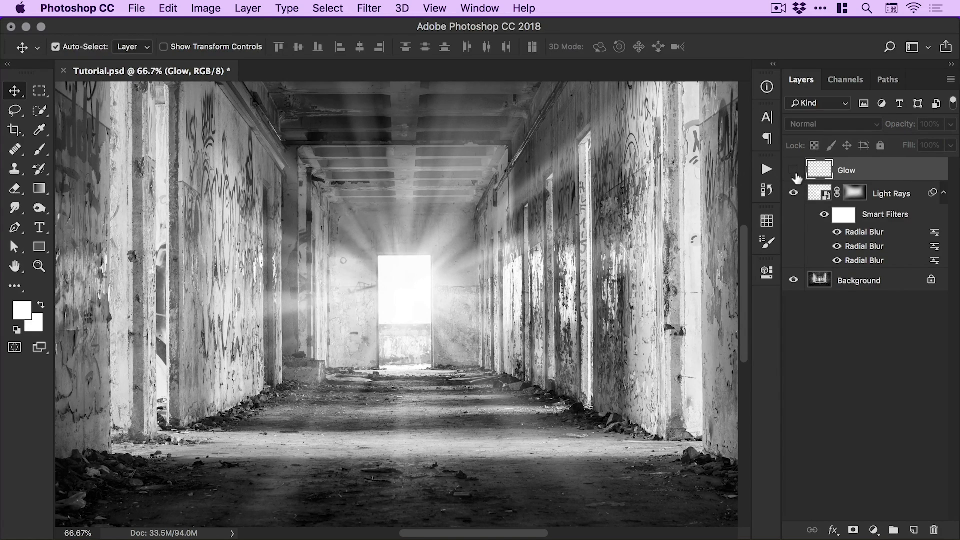
click(794, 171)
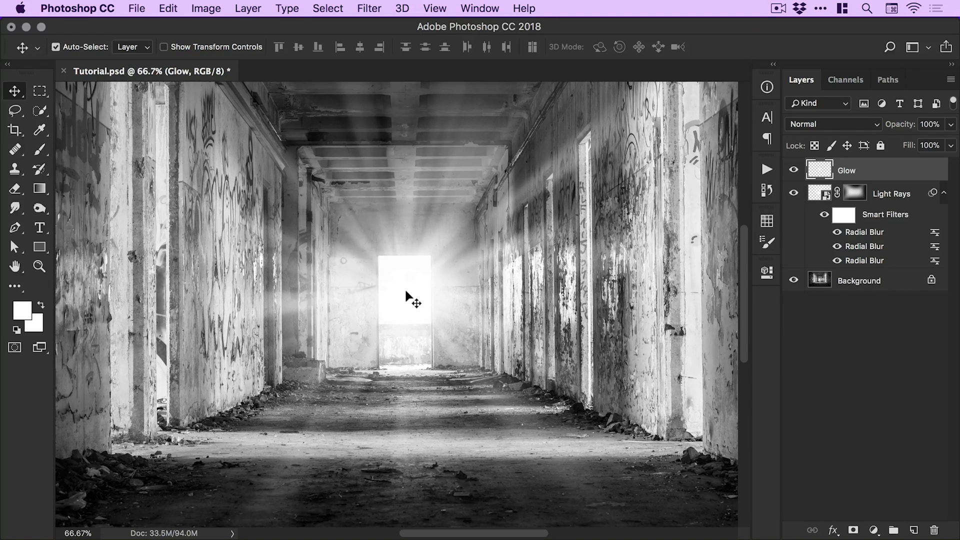
drag(952, 129, 924, 144)
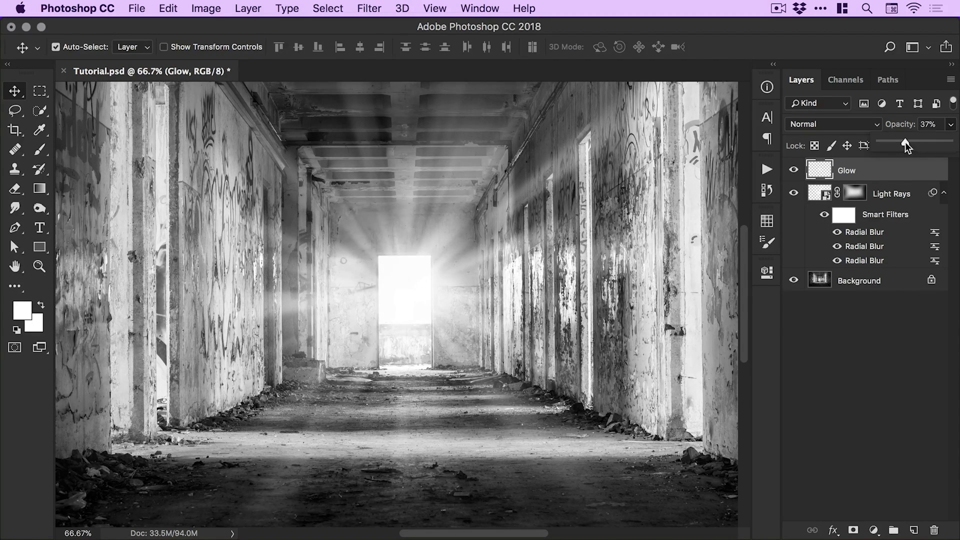